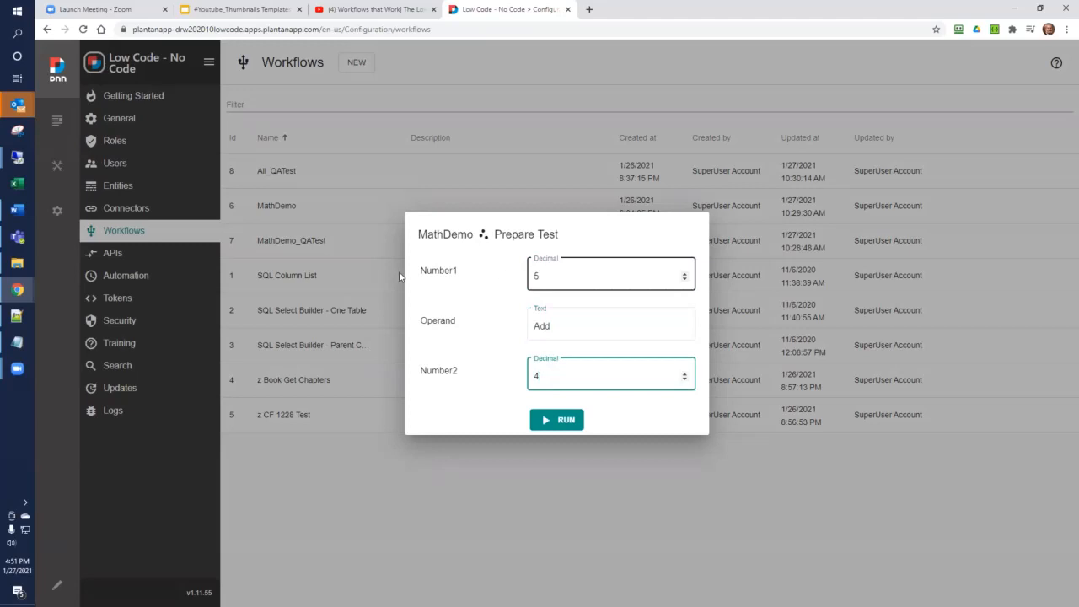
Run the MathDemo workflow test with Number1 5, Operand Add and Number2 4, and close the test results
left_click(561, 420)
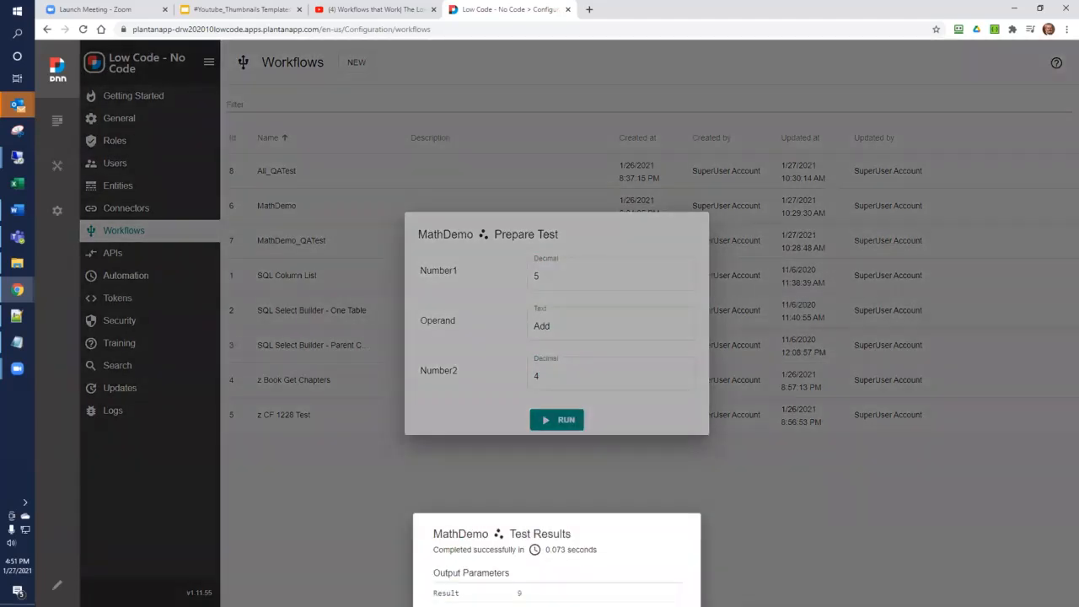
left_click(826, 549)
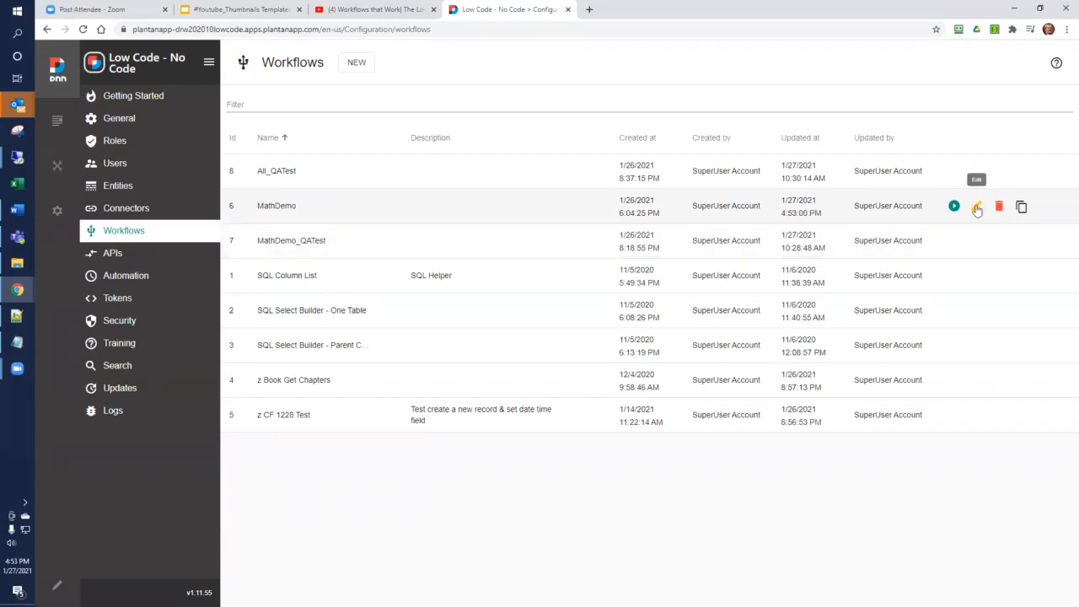
Open the MathDemo workflow for editing and review its input parameters, output parameters and process diagram
left_click(976, 207)
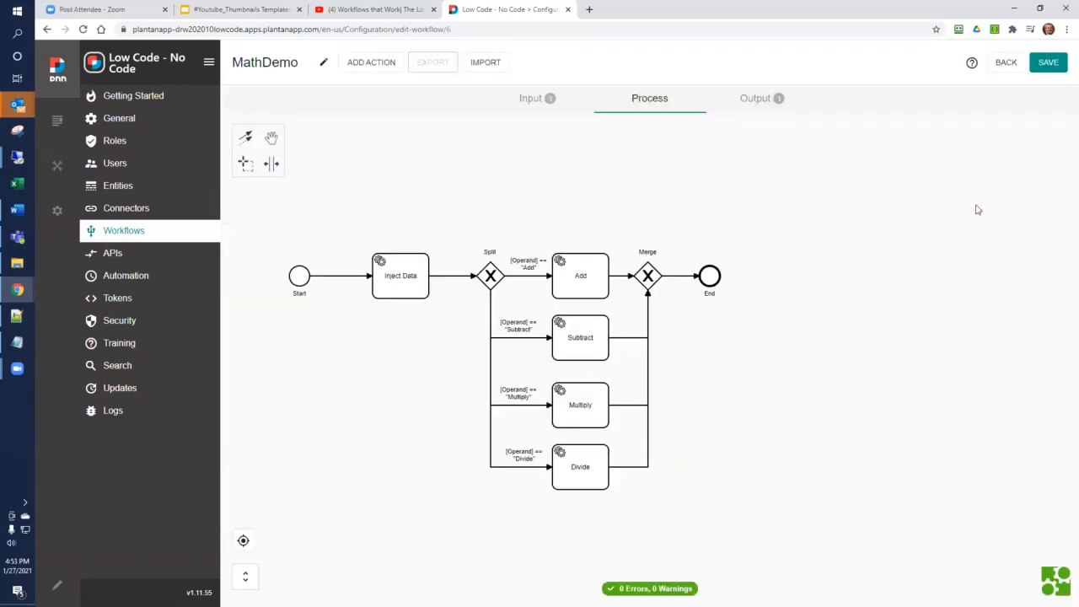
left_click(529, 99)
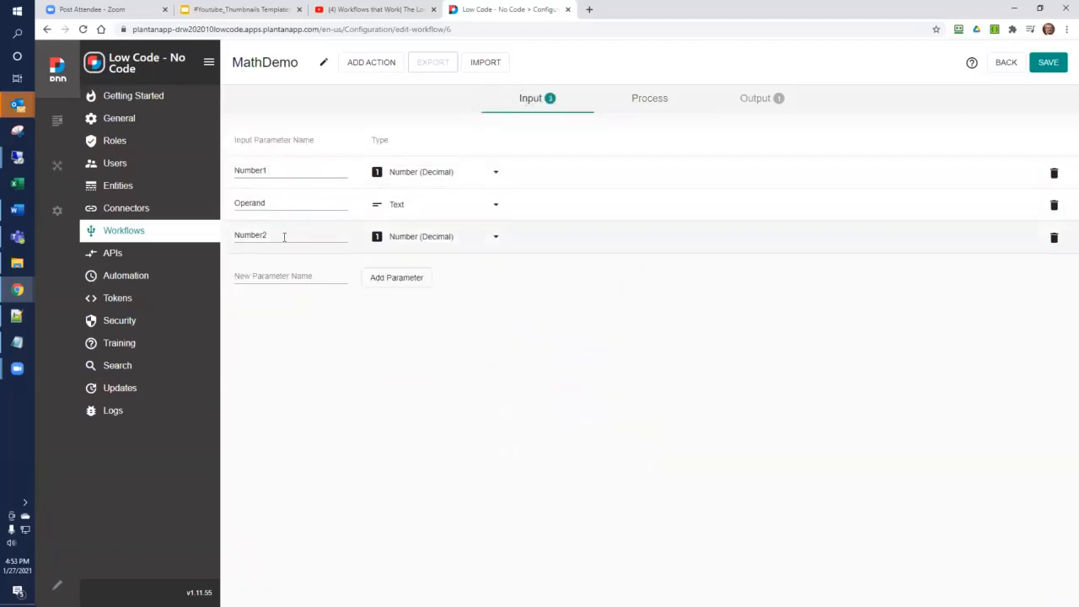
left_click(736, 100)
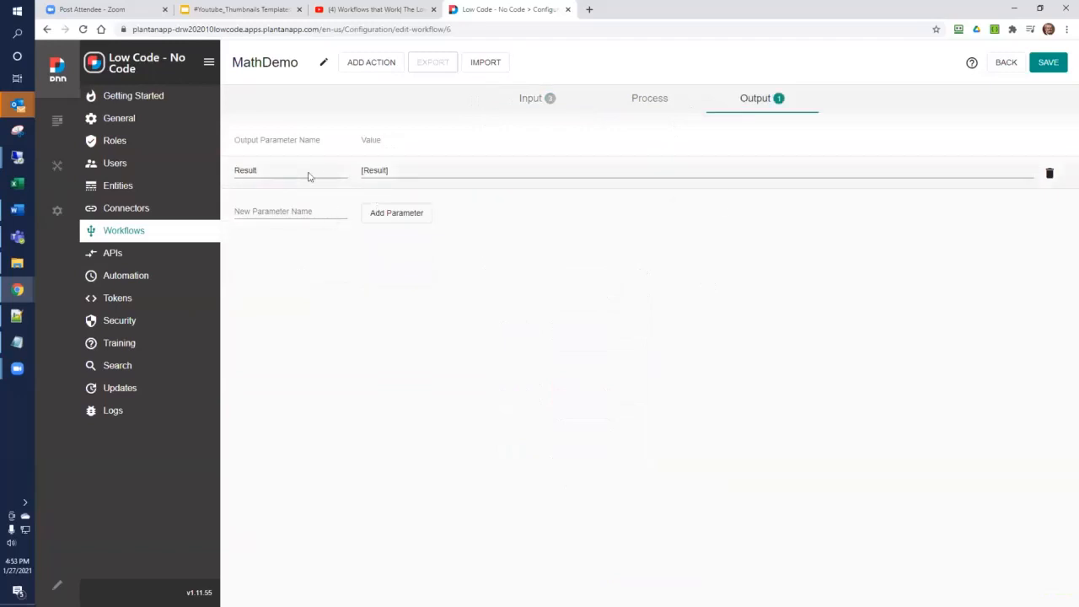
left_click(644, 100)
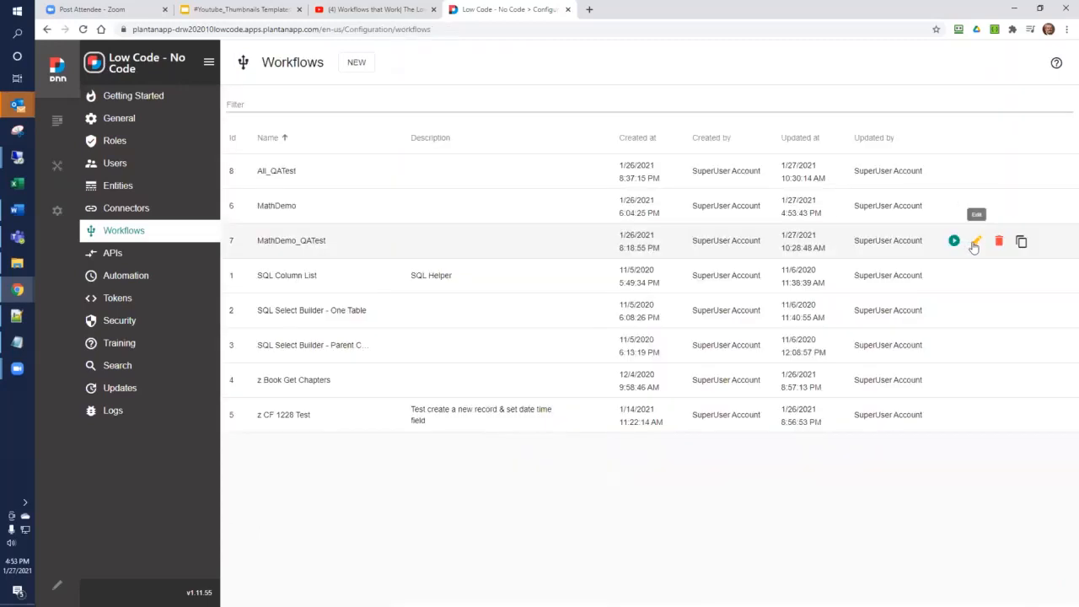
Open the MathDemo_QATest workflow for editing and review its input and output parameters
left_click(975, 244)
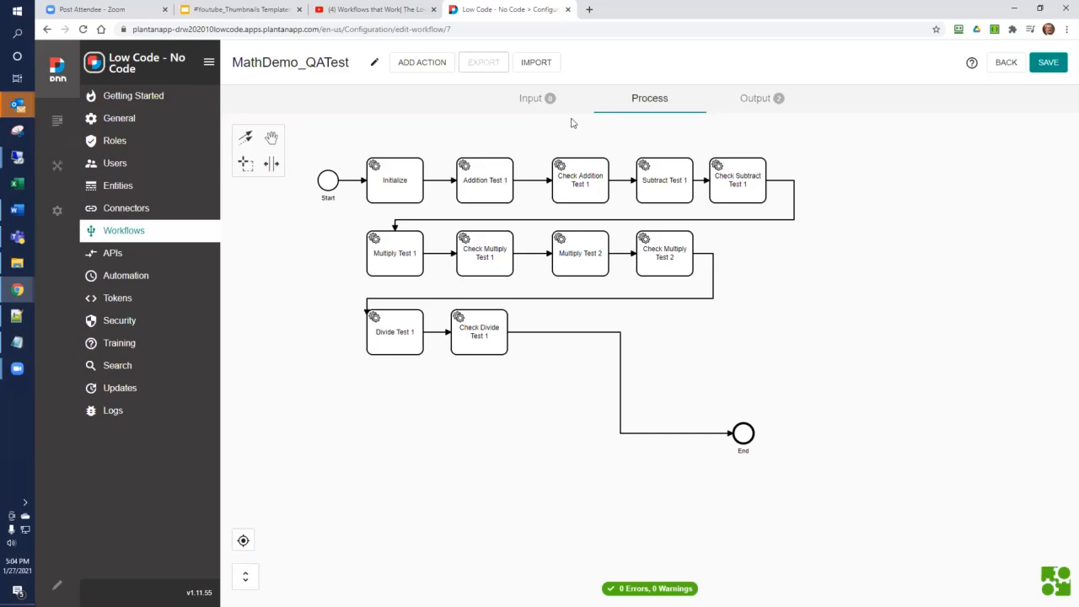
left_click(531, 100)
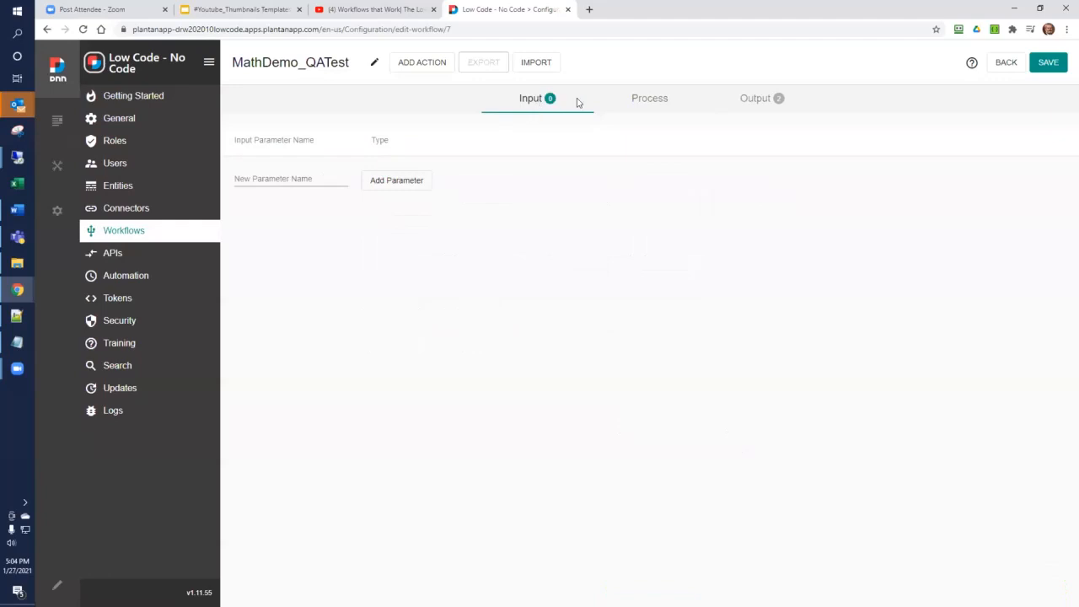
left_click(750, 100)
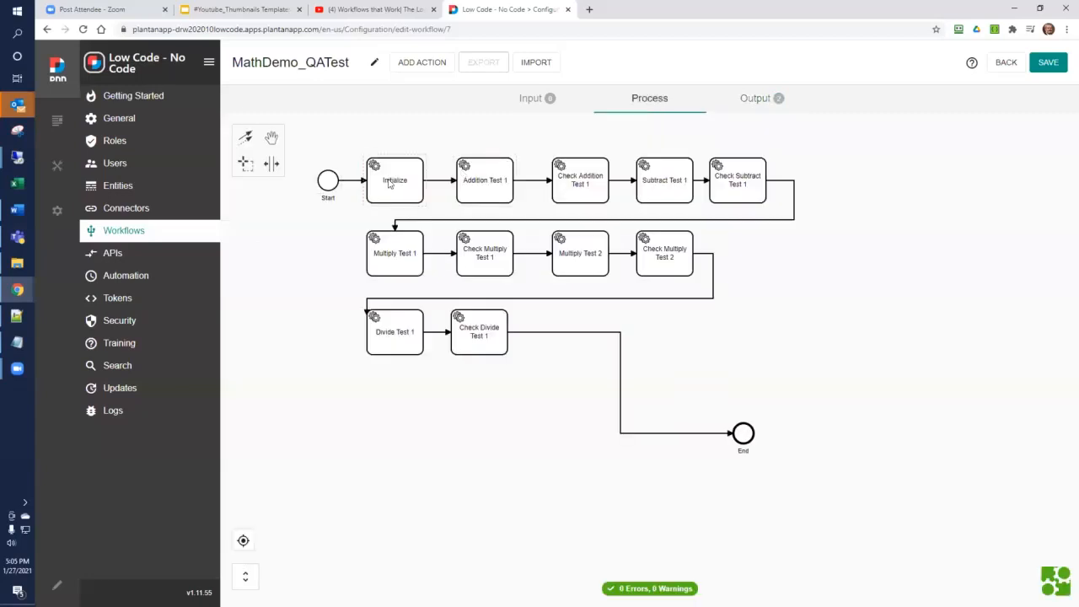
Review the settings of the Initialize and Addition Test 1 actions in the MathDemo_QATest process
left_click(388, 183)
double_click(389, 184)
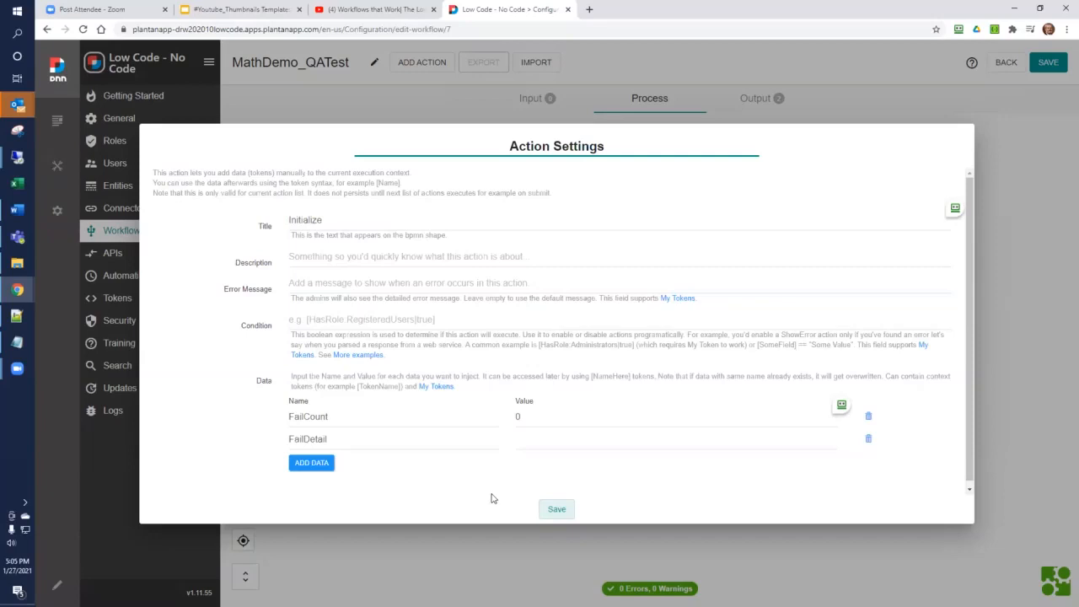
left_click(561, 514)
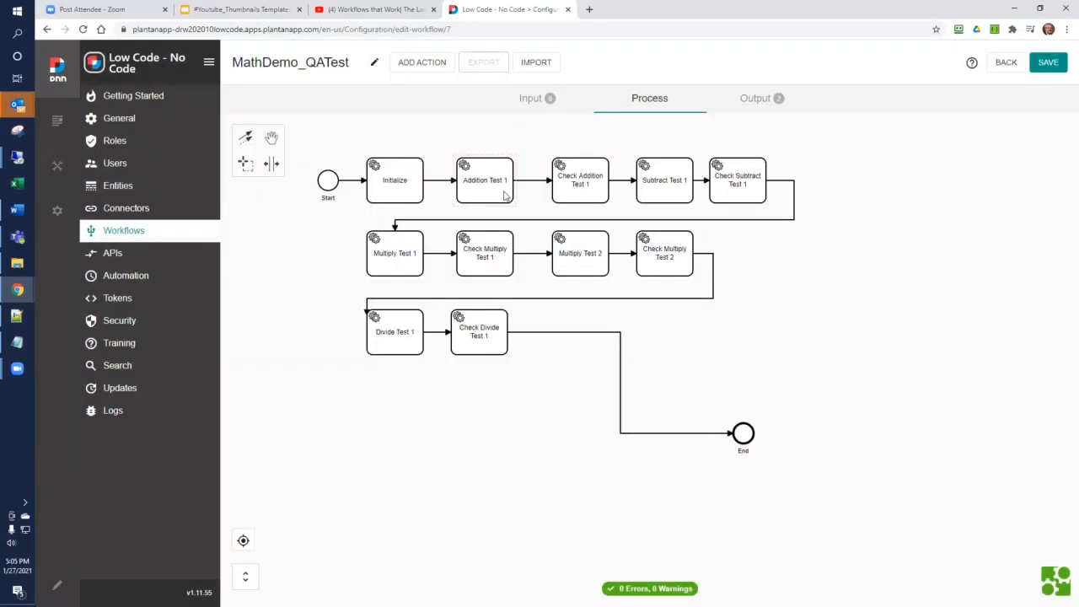
double_click(497, 193)
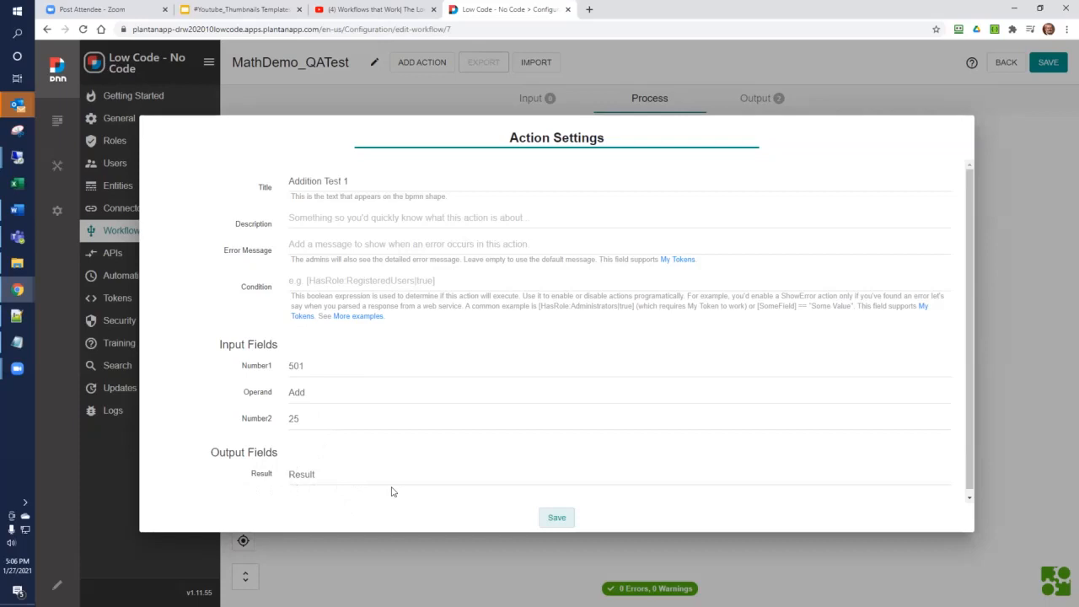
left_click(556, 517)
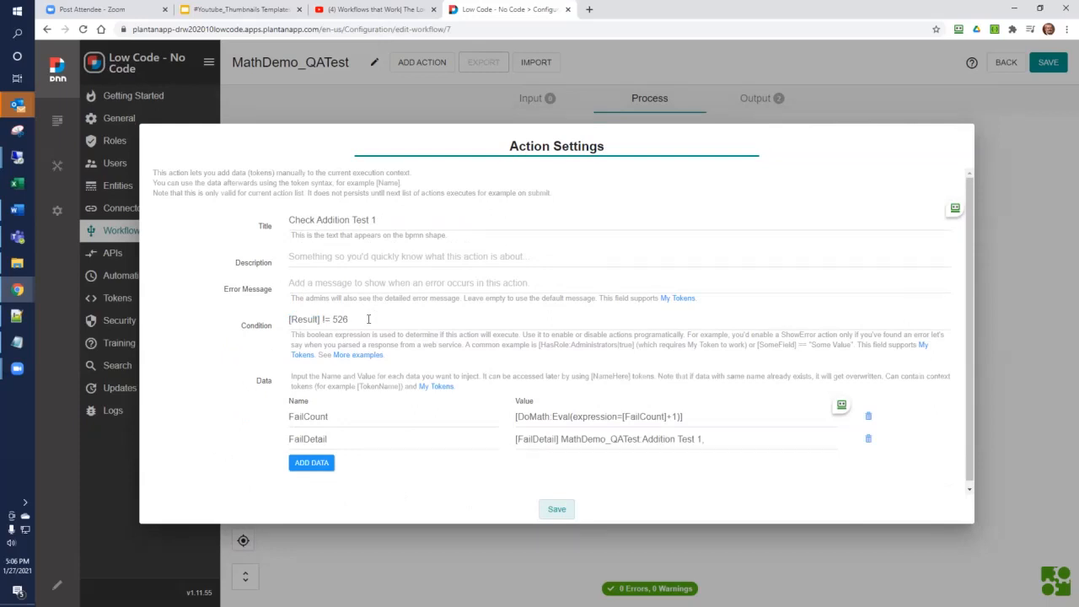
Examine the condition and the FailCount and FailDetail data of the Check Addition Test 1 action
left_click_drag(369, 318, 283, 322)
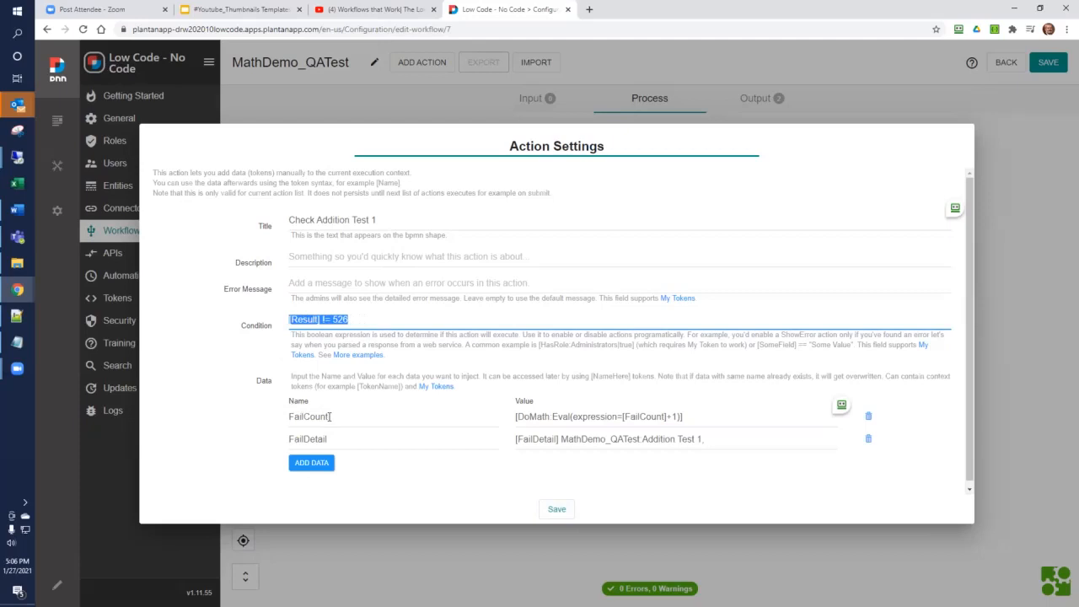
left_click_drag(751, 415, 514, 416)
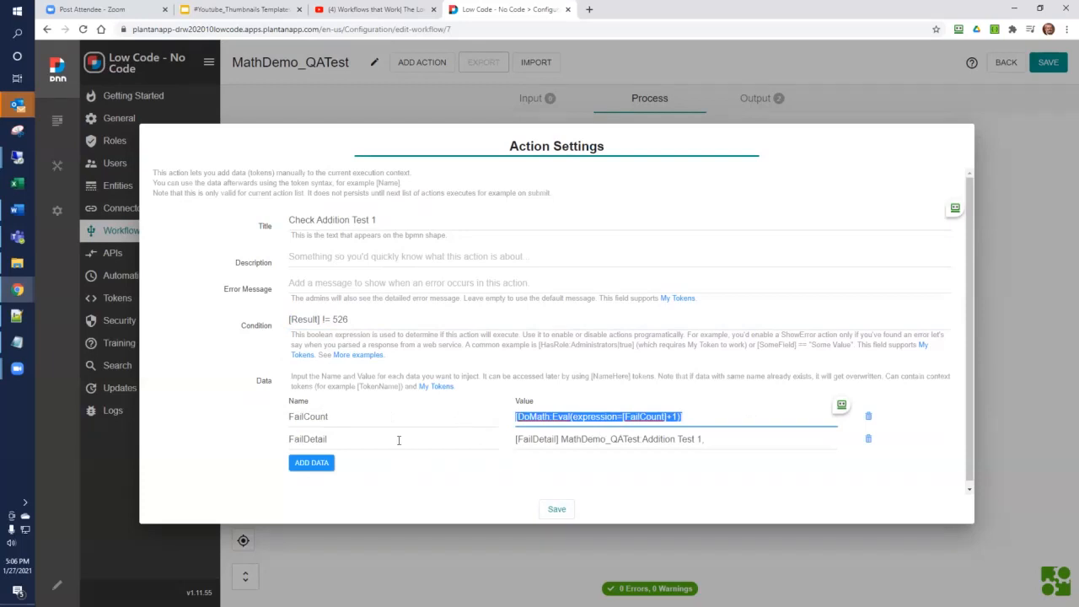
left_click_drag(399, 439, 248, 440)
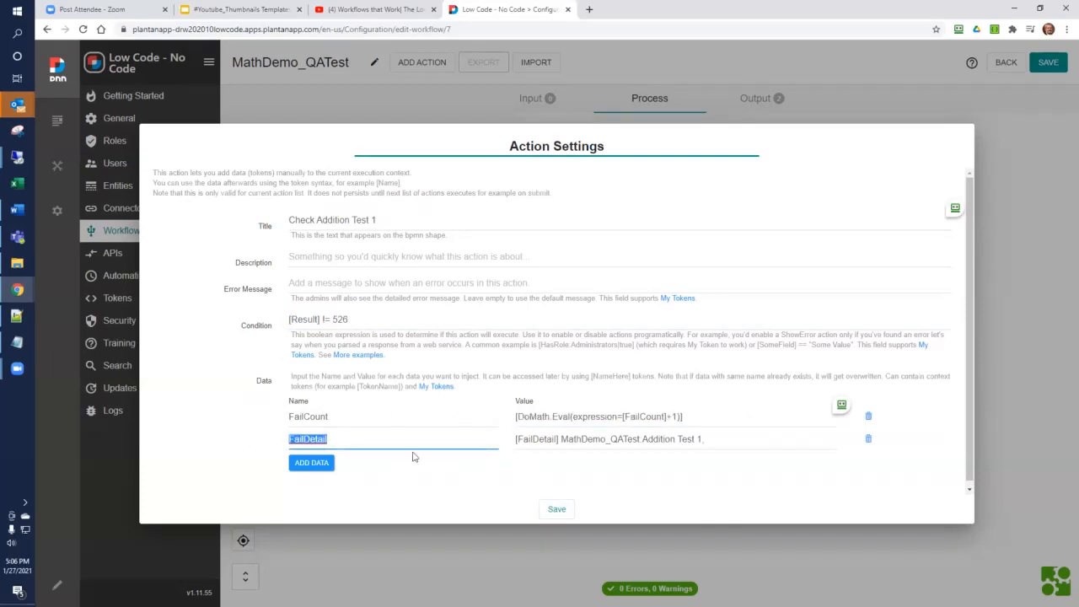
left_click_drag(560, 447, 555, 481)
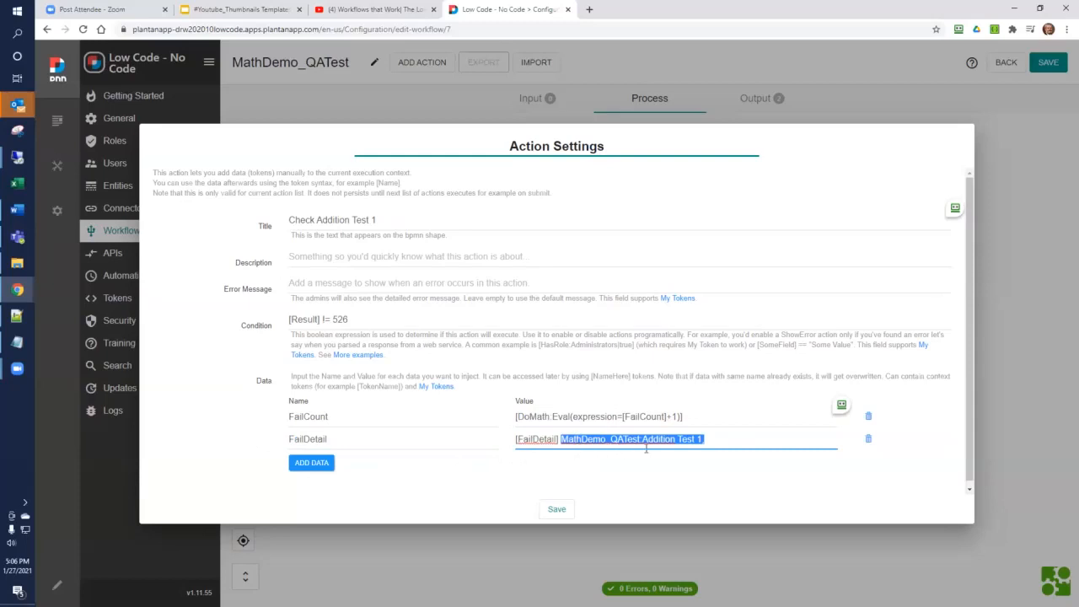
left_click(721, 439)
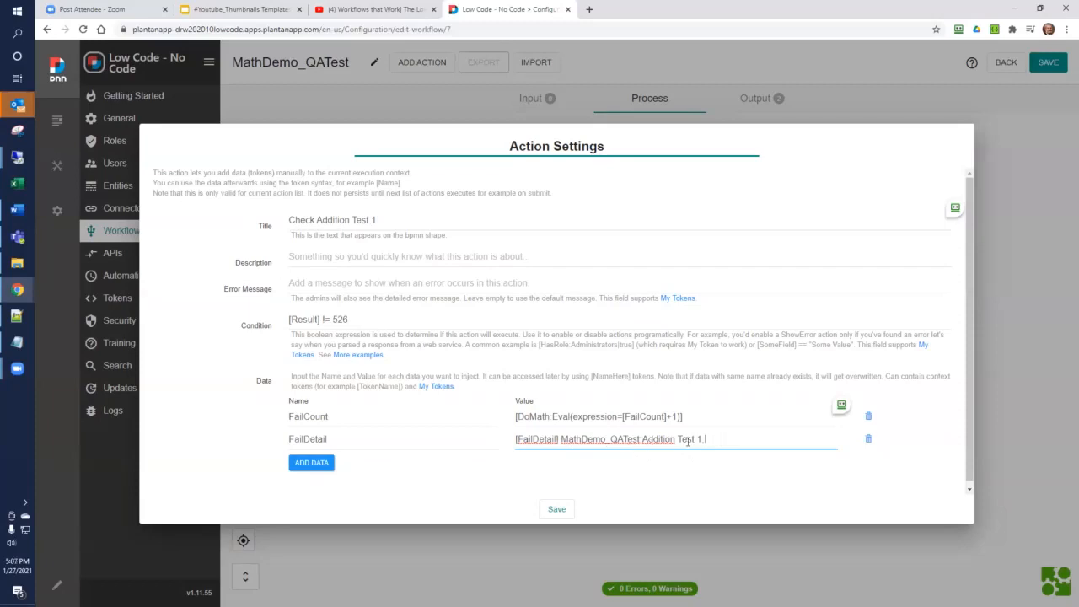
left_click(556, 509)
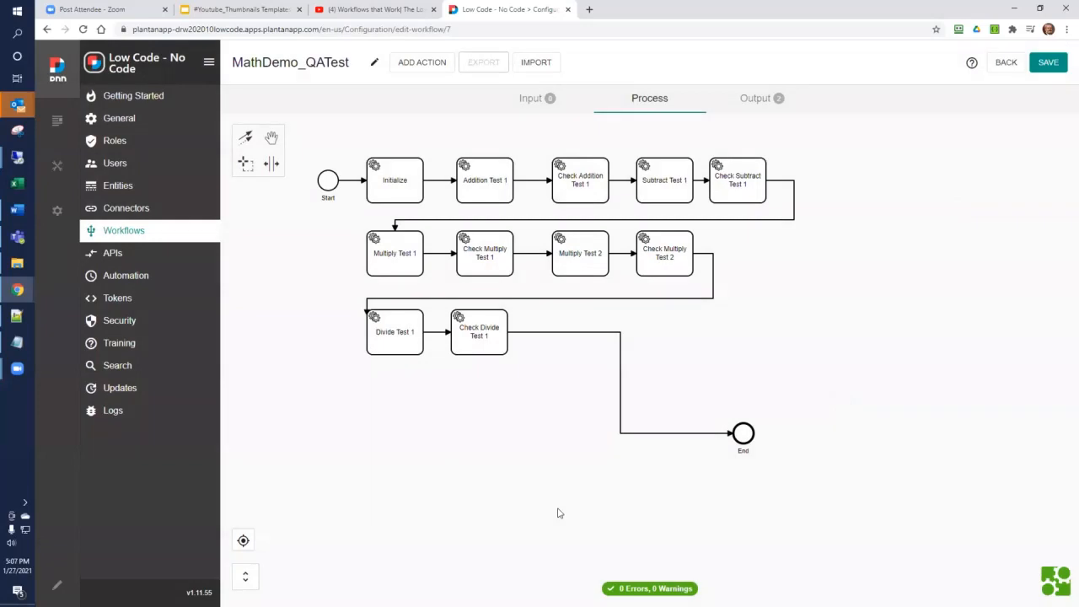
Review the Subtract Test 1 settings and the condition and fail data of Check Subtract Test 1
double_click(663, 197)
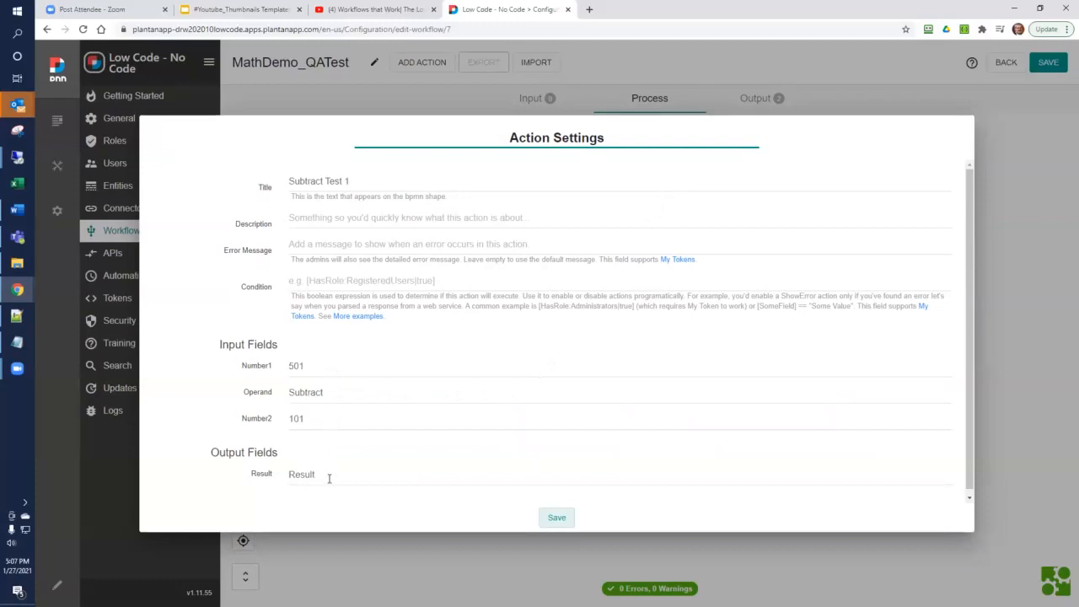
left_click(555, 518)
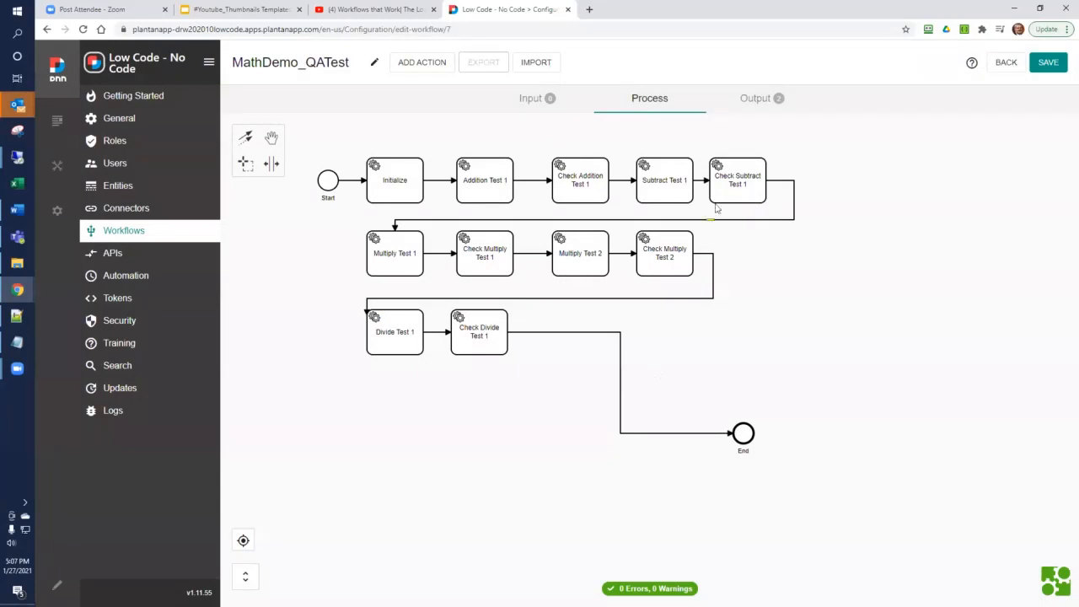
double_click(732, 184)
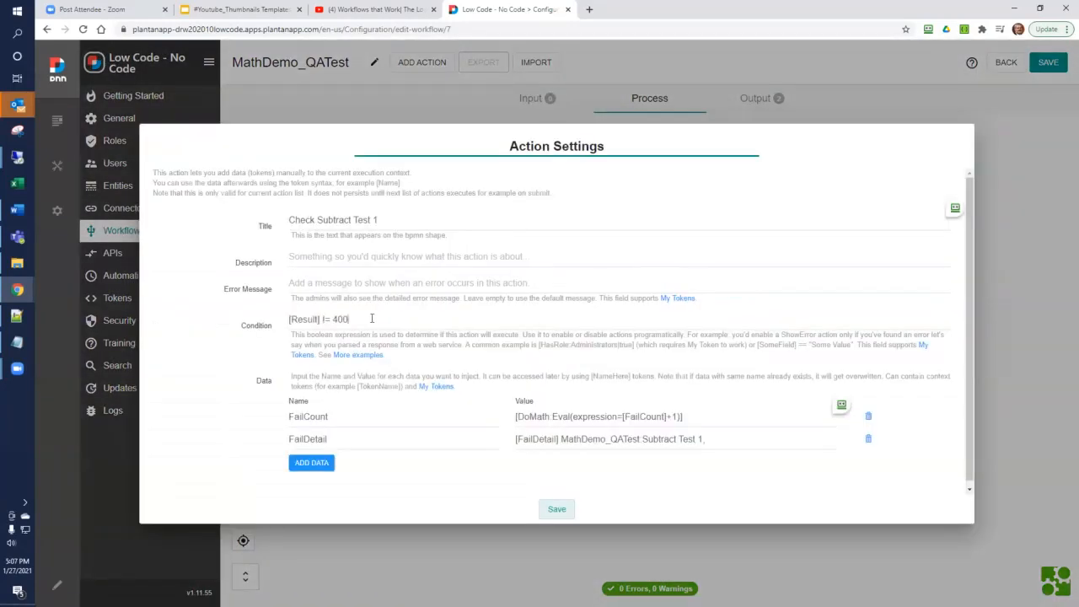
left_click_drag(376, 318, 258, 325)
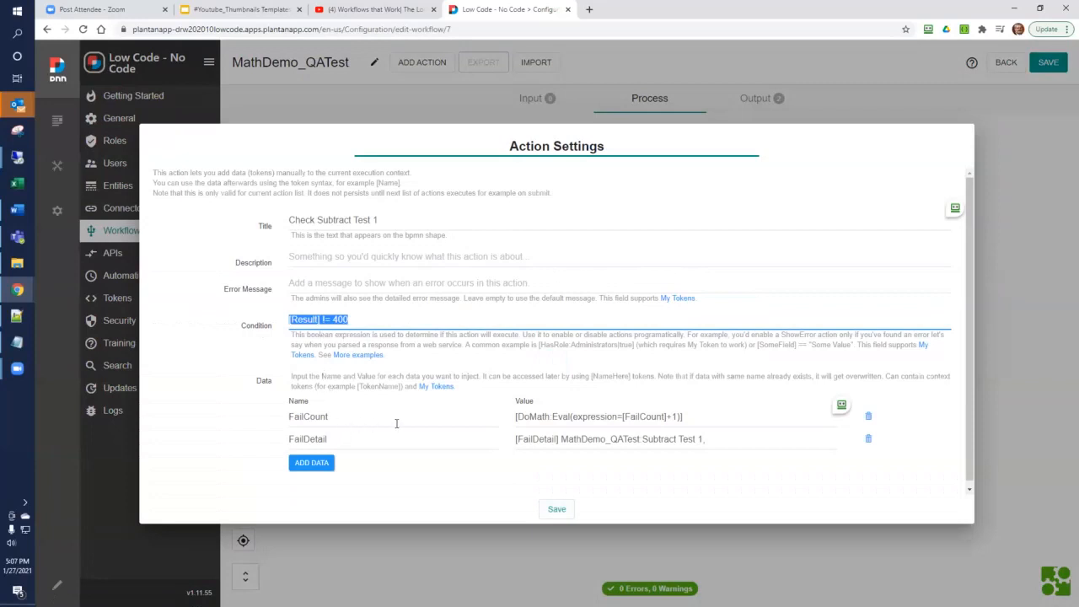
left_click_drag(759, 440, 651, 443)
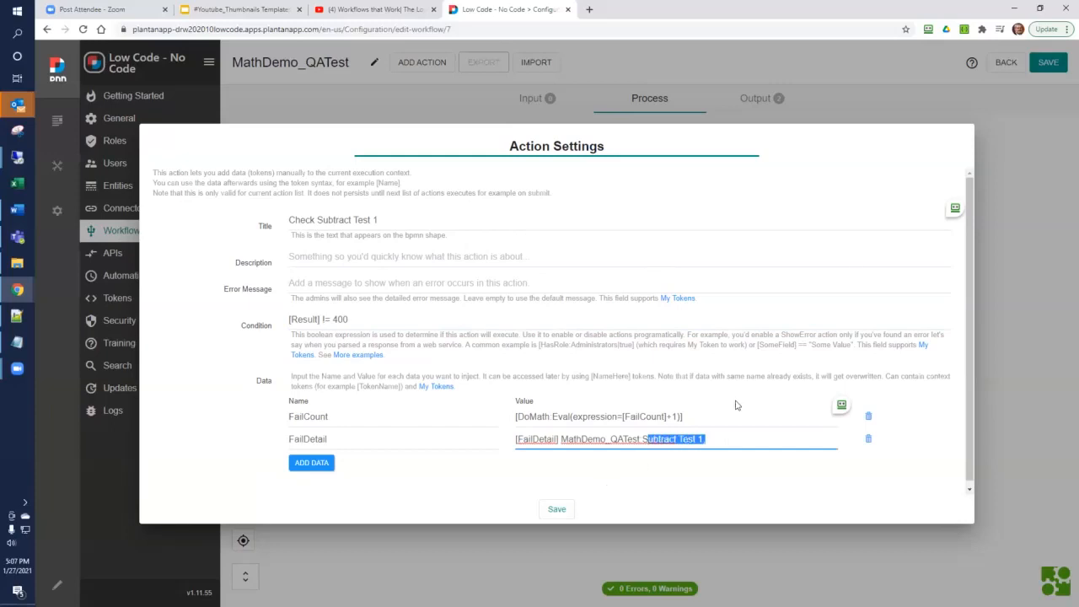
left_click(554, 509)
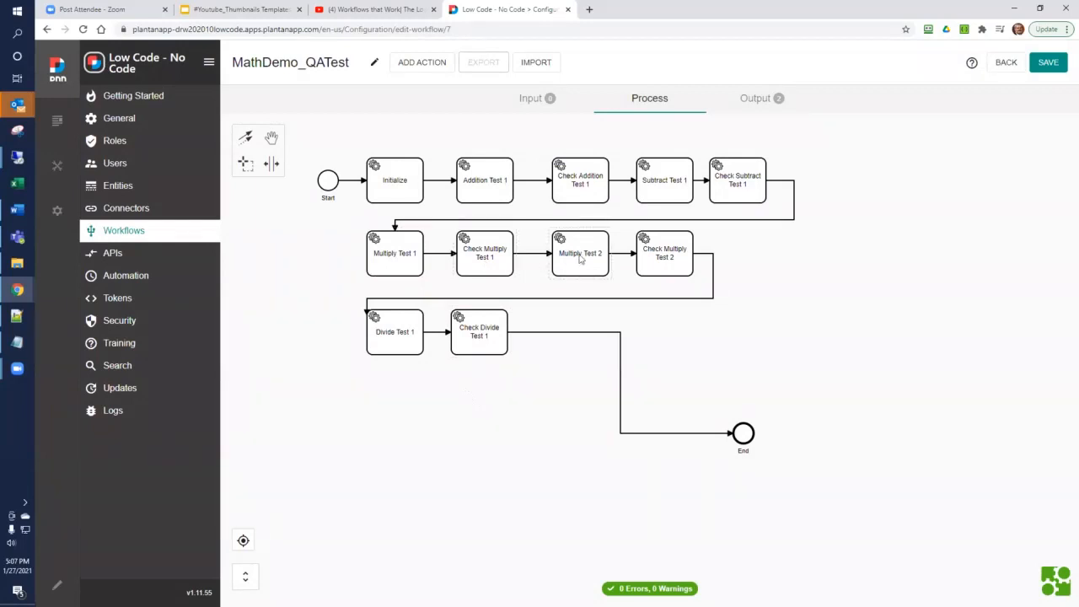
Review the settings of the Divide Test 1 and Check Divide Test 1 actions
double_click(403, 342)
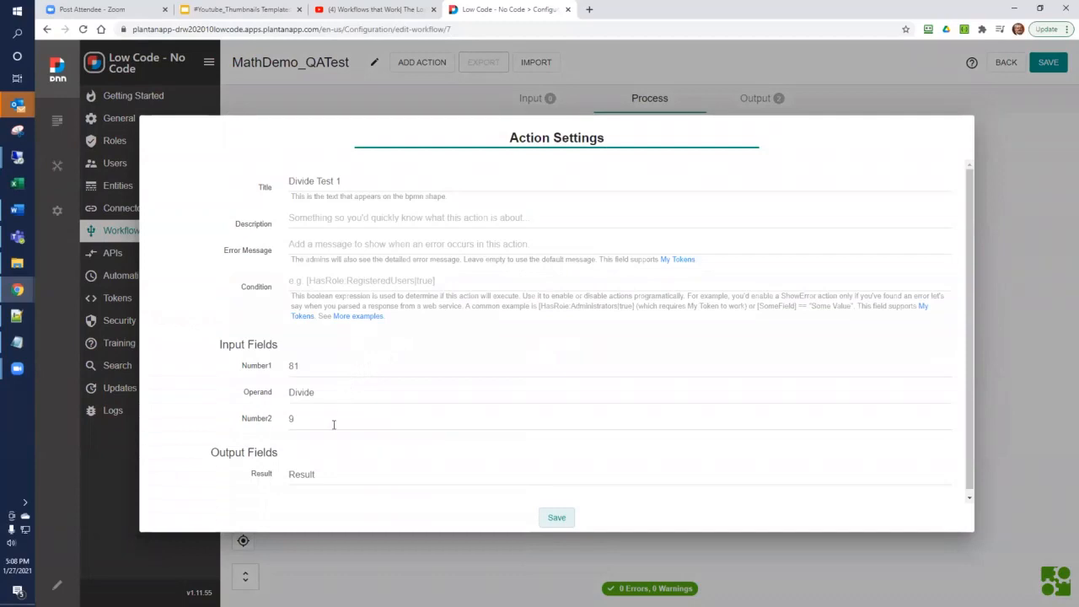
left_click(559, 518)
double_click(482, 341)
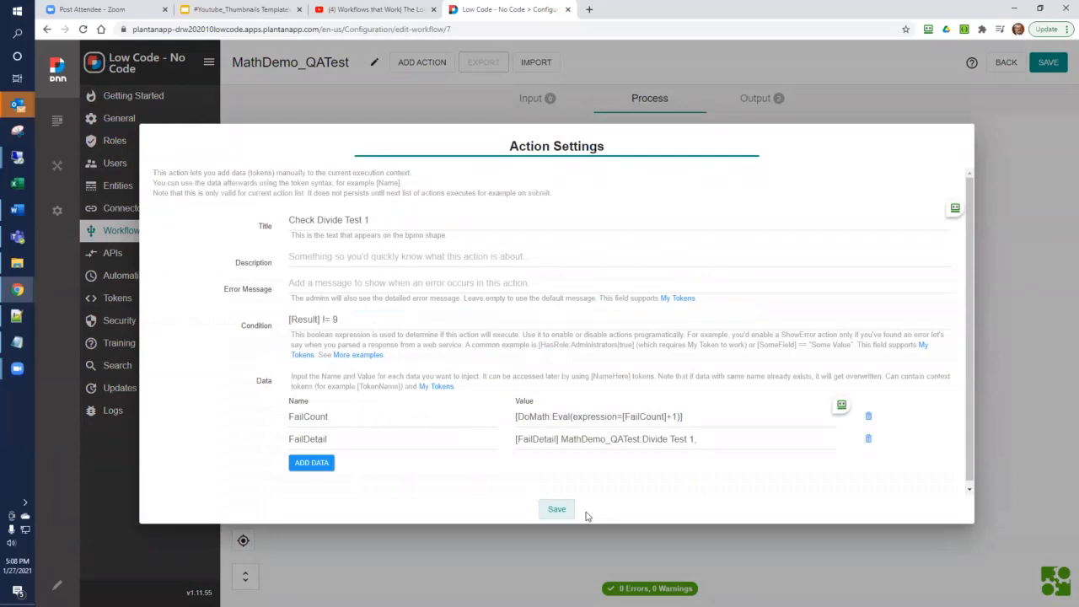
left_click(558, 510)
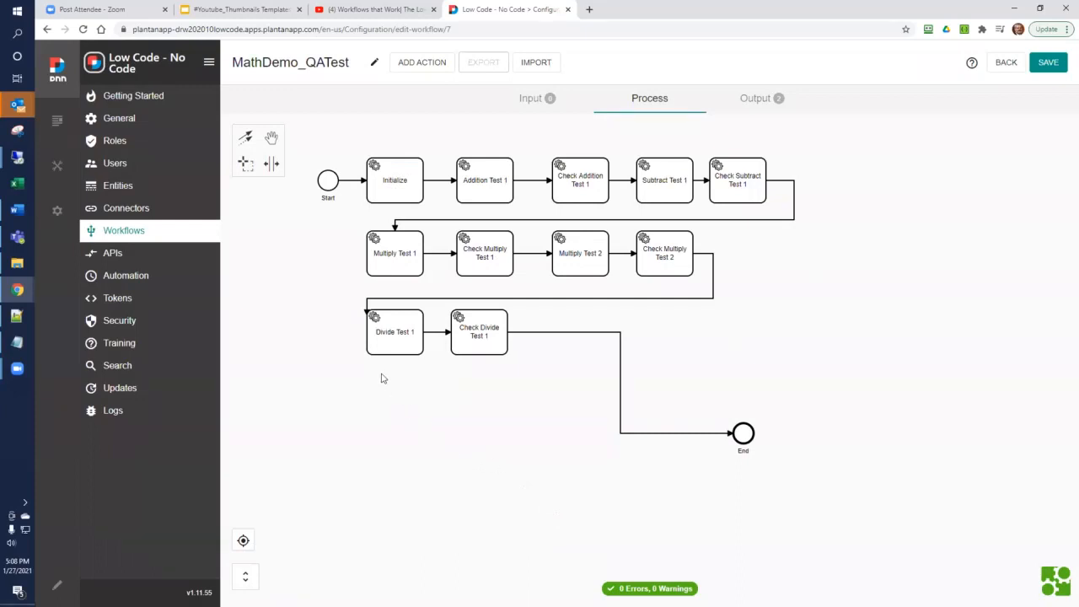
Export the Divide Test 1 and Check Divide Test 1 actions together and copy their definition
left_click(395, 348)
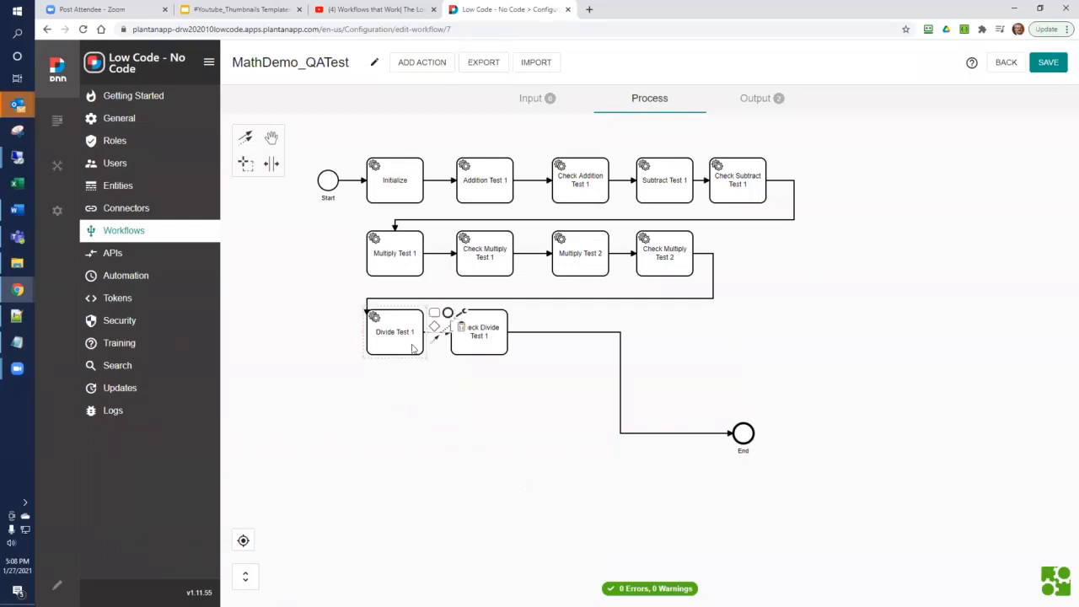
left_click(461, 350, "ctrl")
left_click(492, 67)
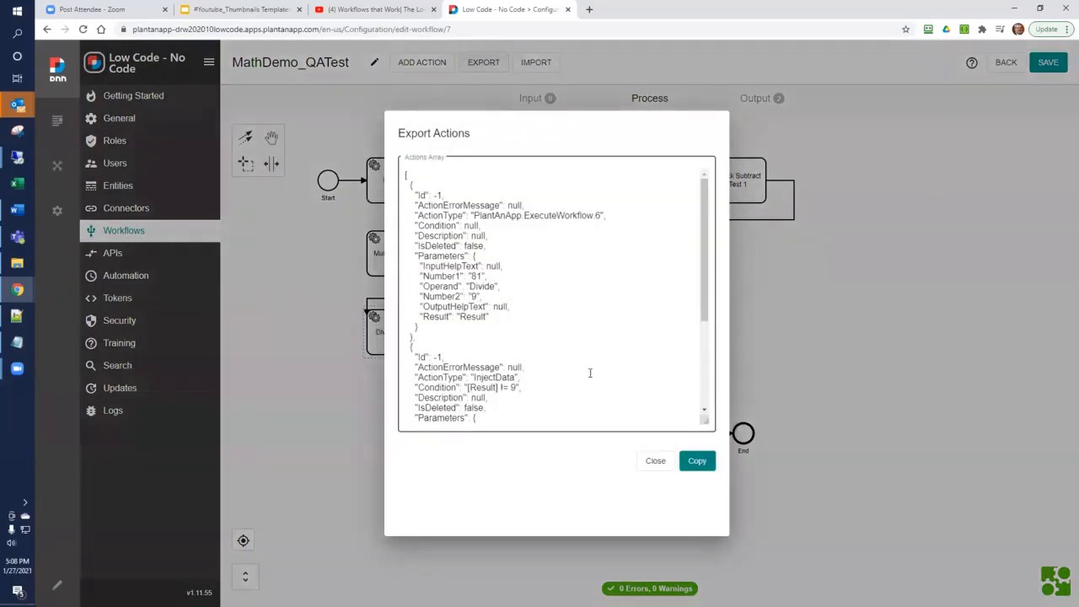
left_click(698, 461)
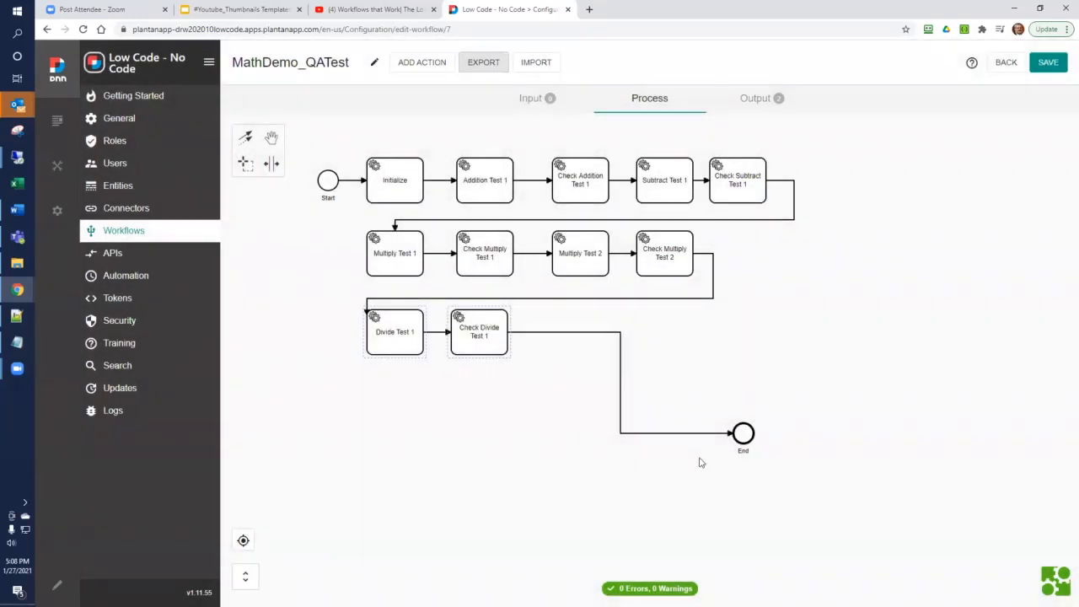
Import the copied actions and insert Execute MathDemo and Inject Data in sequence between Check Divide Test 1 and End
left_click(536, 62)
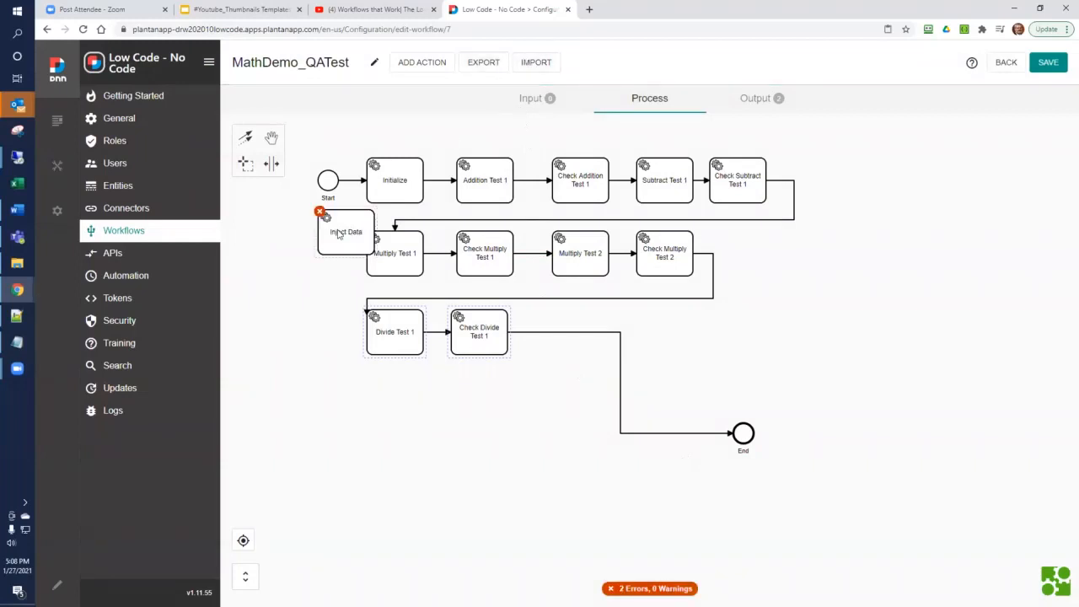
left_click_drag(338, 235, 696, 334)
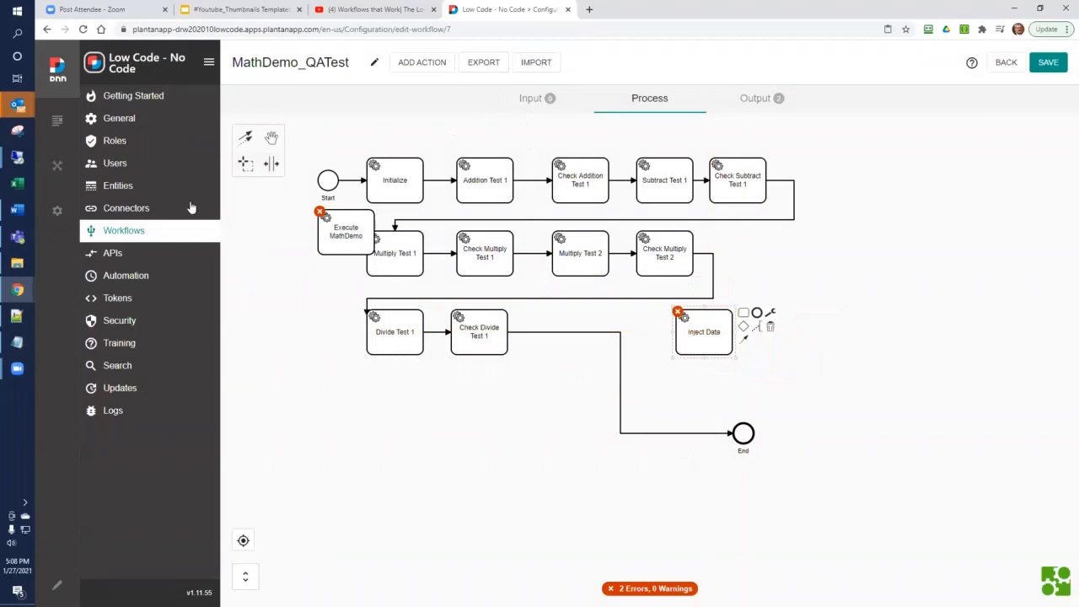
left_click_drag(347, 223, 607, 336)
left_click_drag(700, 349, 729, 328)
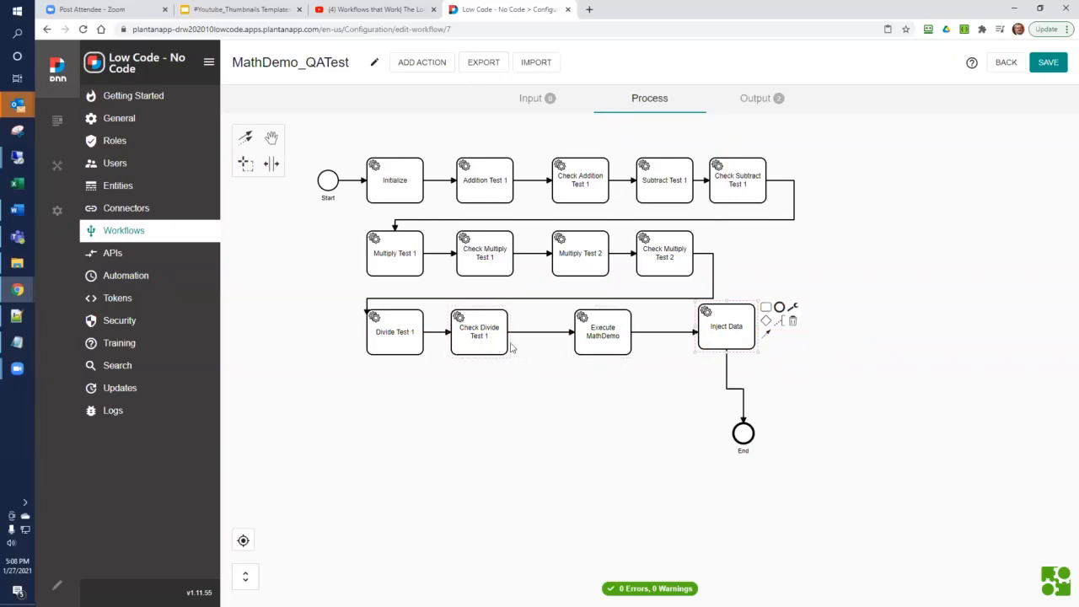
Configure the Execute MathDemo action as Divide Test 2, with Number1 set to 1000 and Number2 to 20
left_click(607, 342)
double_click(607, 342)
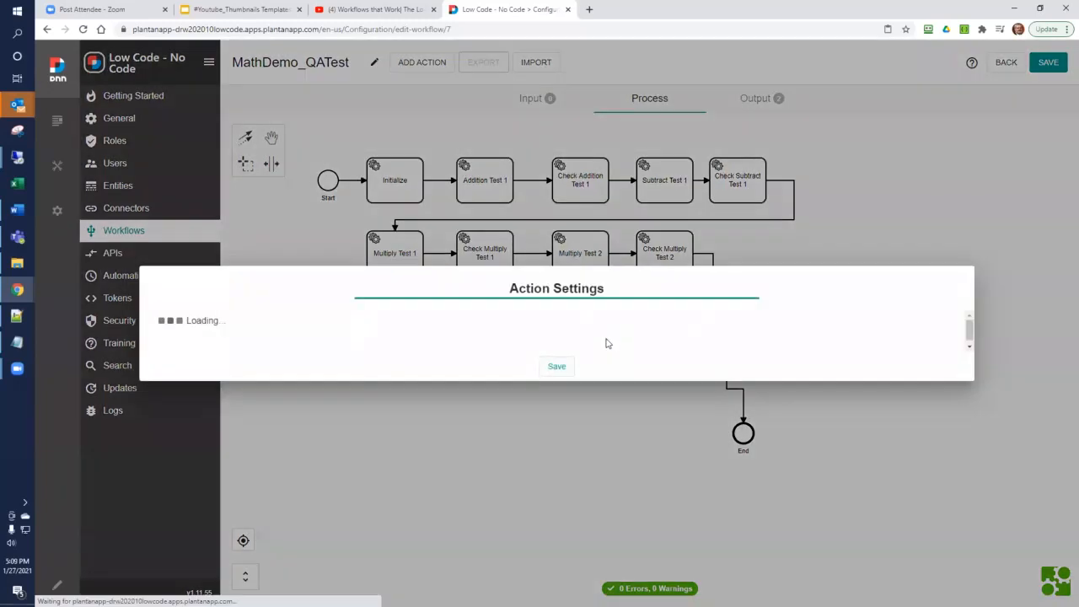
left_click(318, 365)
double_click(319, 364)
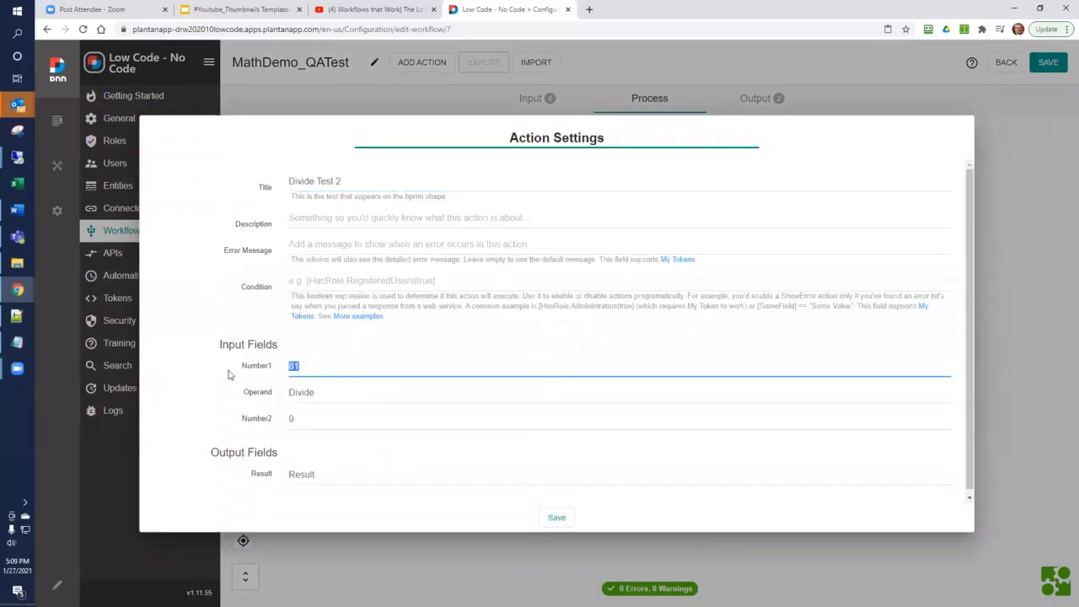
type("1000")
double_click(319, 419)
type("20")
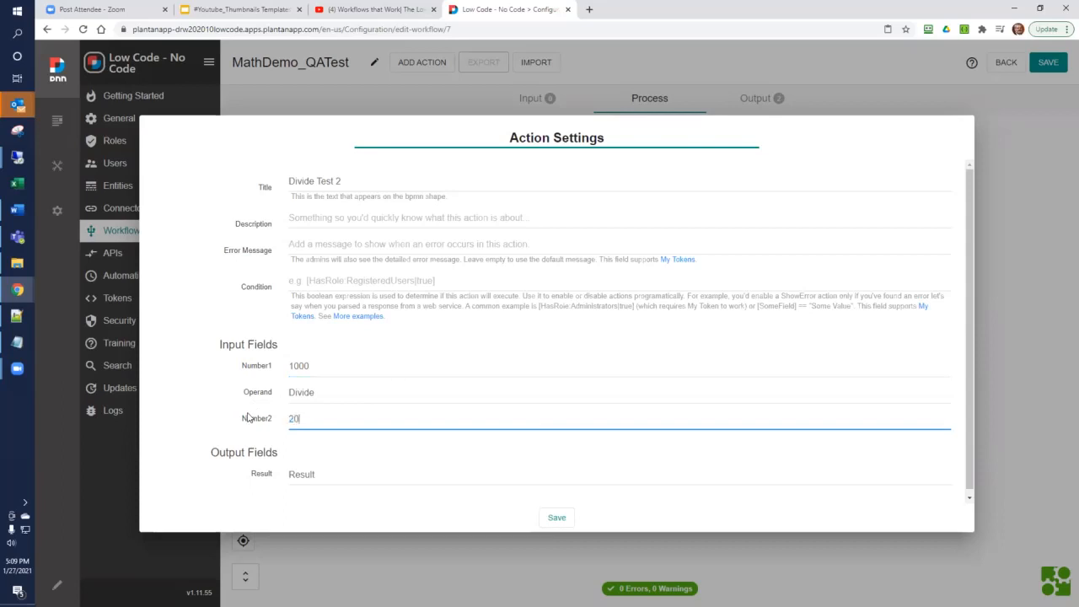
left_click(554, 519)
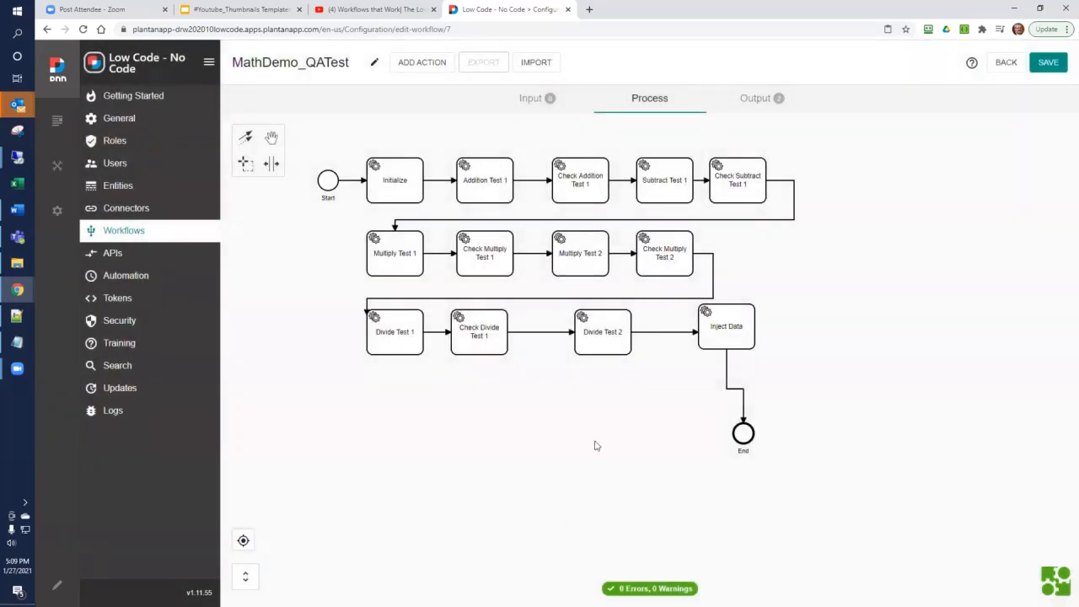
Retitle the Inject Data action Check Divide Test 2 and set its condition to [Result] != 50
double_click(717, 337)
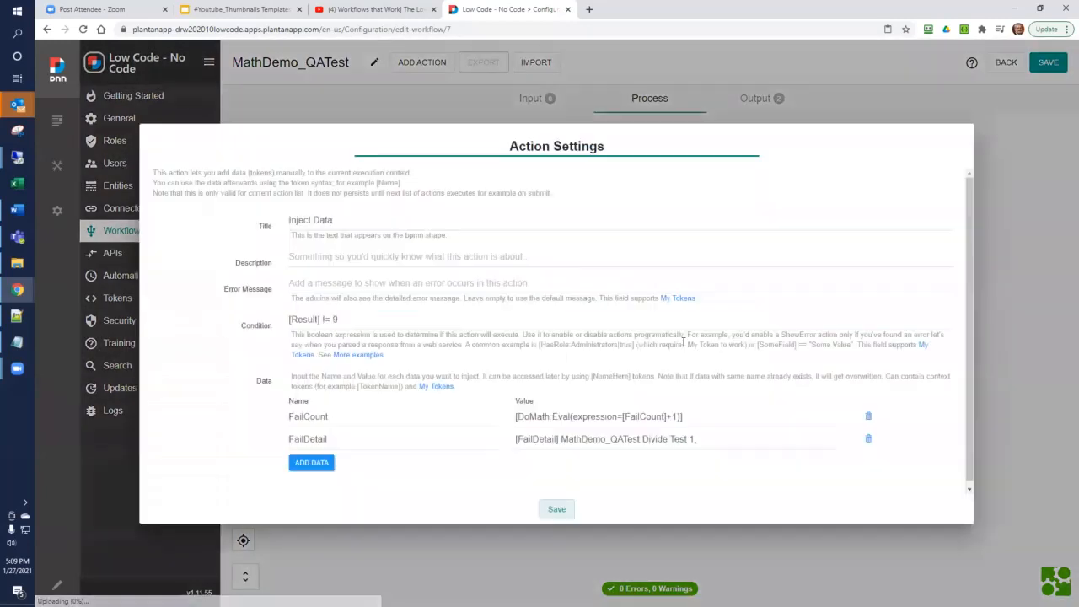
left_click_drag(353, 214, 259, 226)
type("Check Divide Test 2")
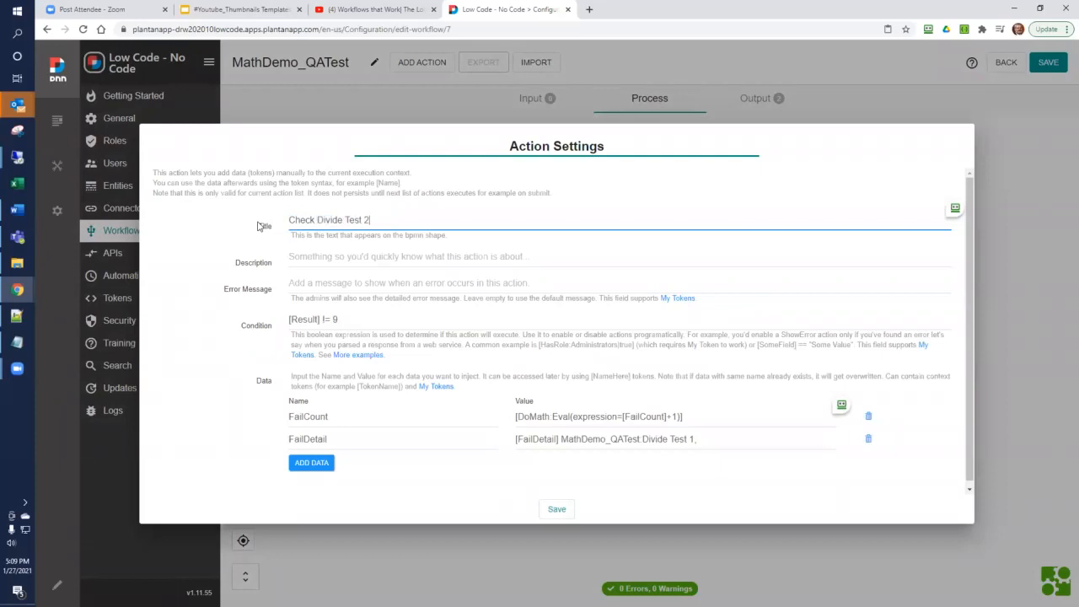
left_click_drag(334, 318, 355, 316)
type("50")
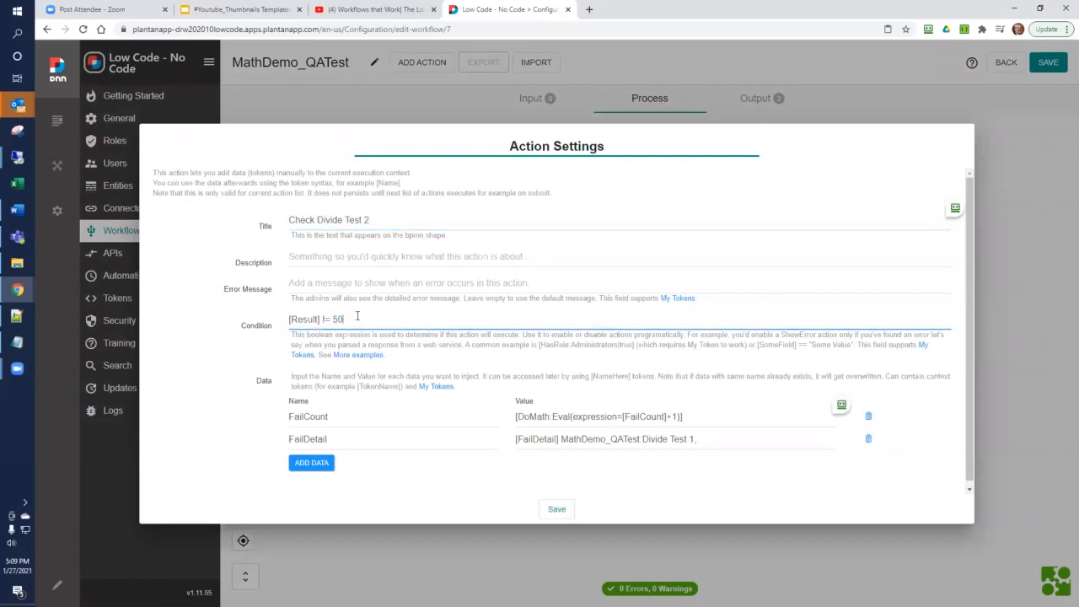
Make the FailDetail value of Check Divide Test 2 end in "Divide Test 2," and save the action and the workflow
left_click(687, 439)
key("Delete")
key("Delete")
type("2")
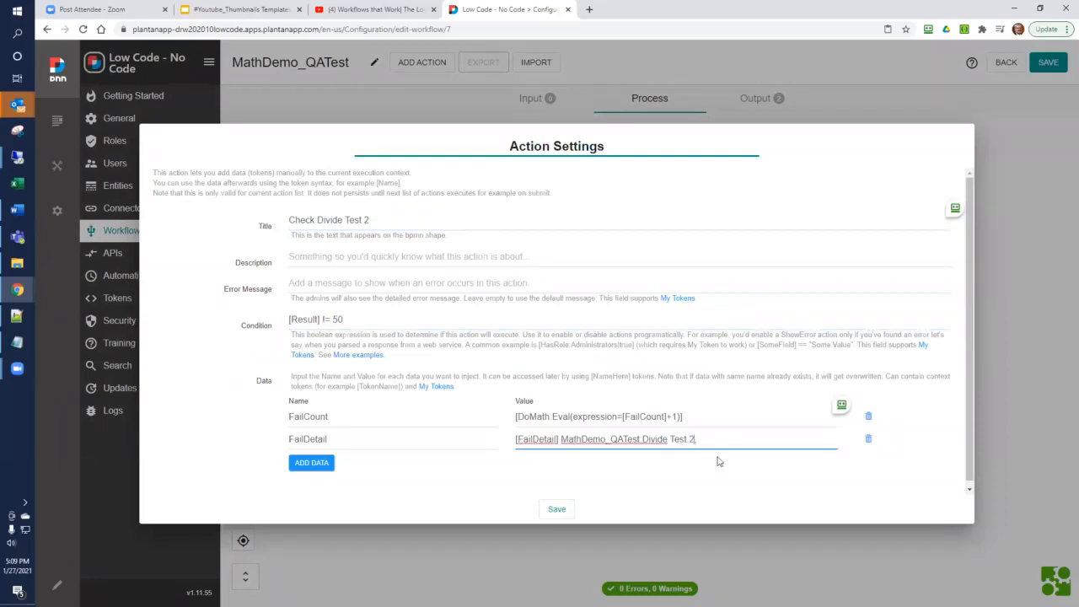
left_click(555, 510)
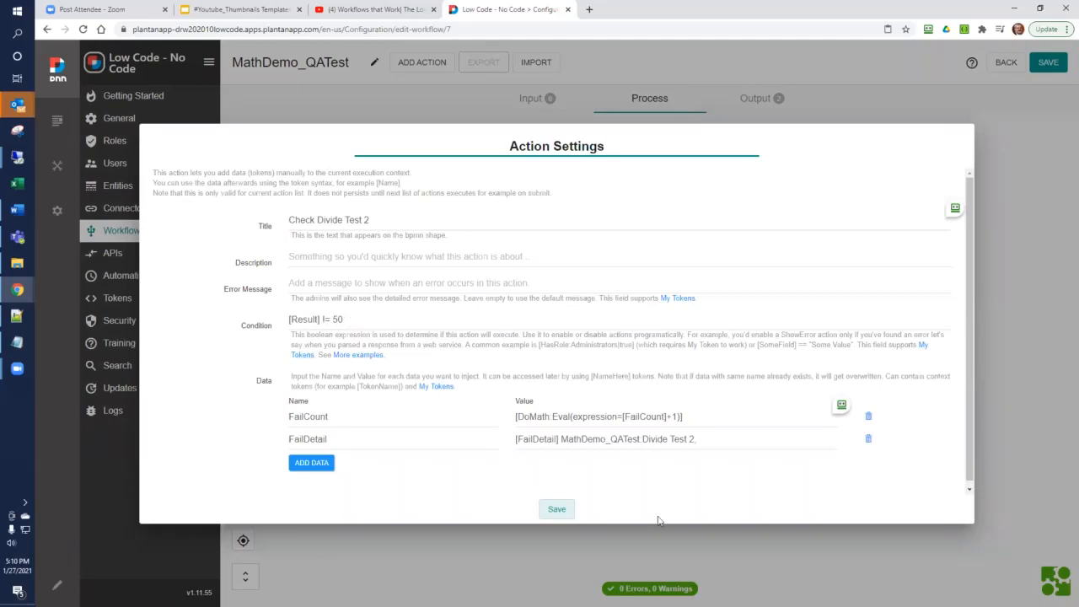
left_click(553, 510)
left_click(1048, 61)
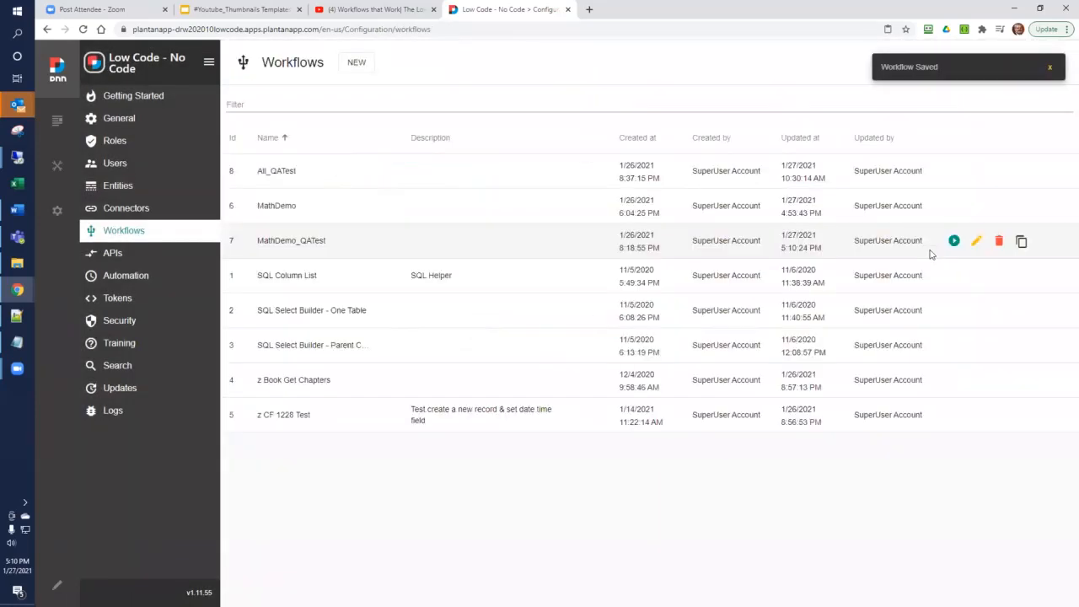
Run the MathDemo_QATest workflow, check its output parameters, and close the results
left_click(954, 242)
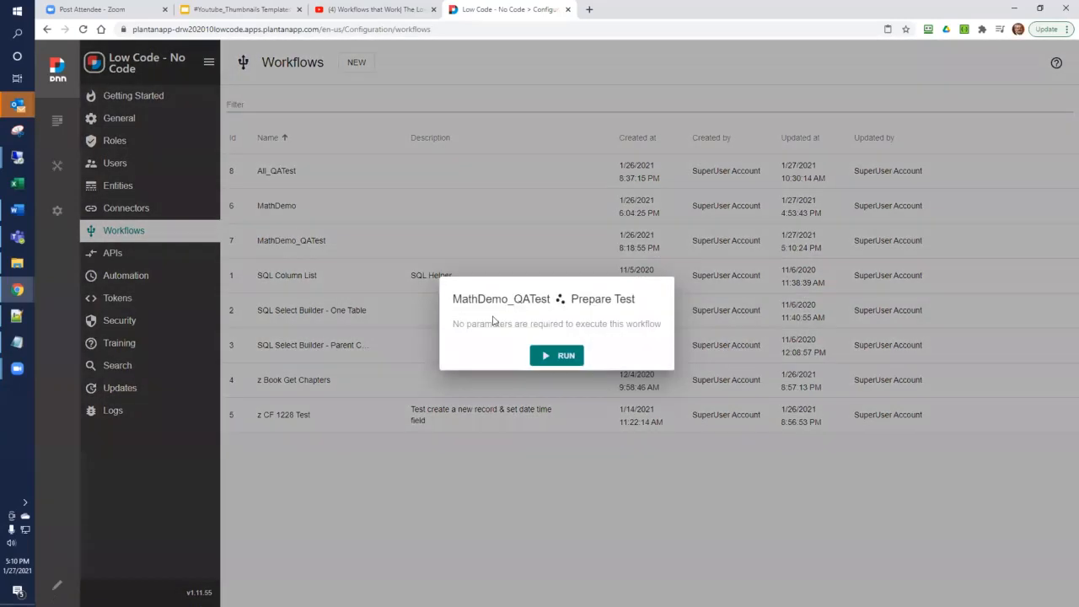
left_click(563, 355)
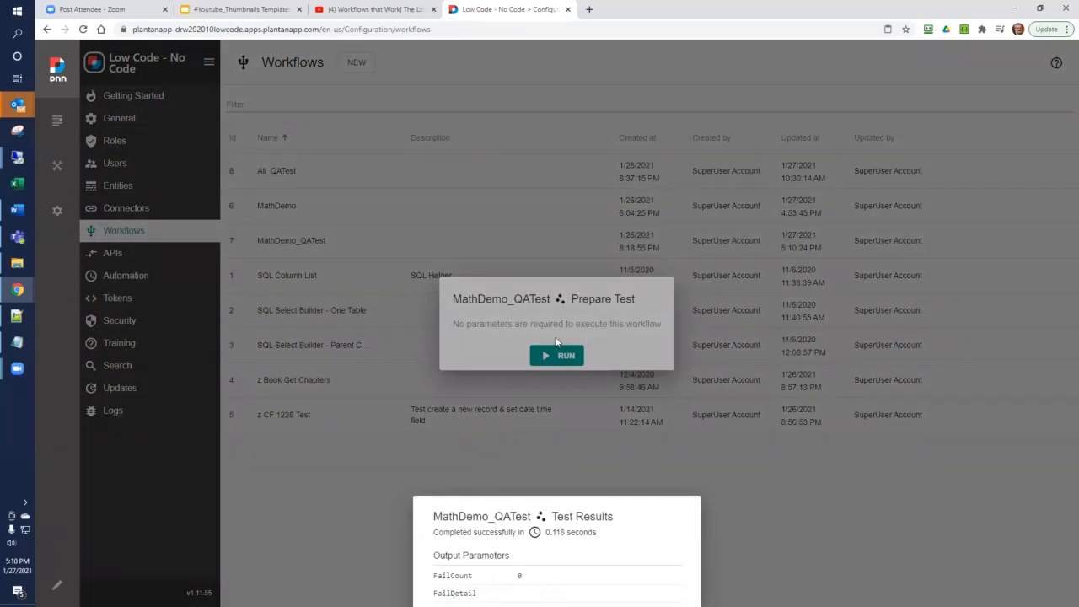
left_click(753, 449)
Reopen MathDemo_QATest, line up Check Divide Test 2 with the other actions in its row, and save the workflow
left_click(975, 242)
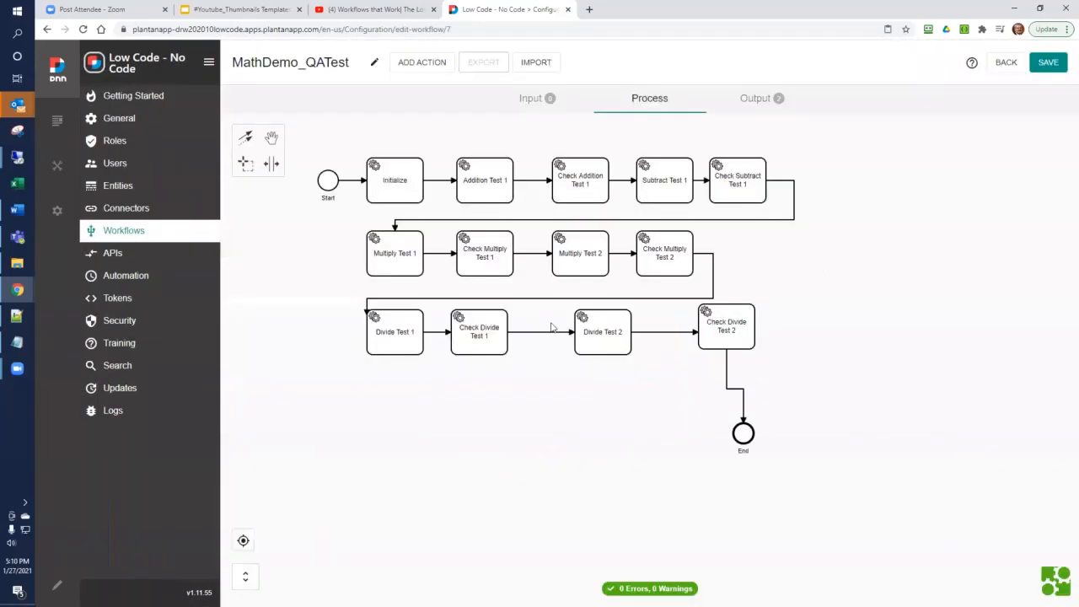
left_click_drag(725, 331, 726, 334)
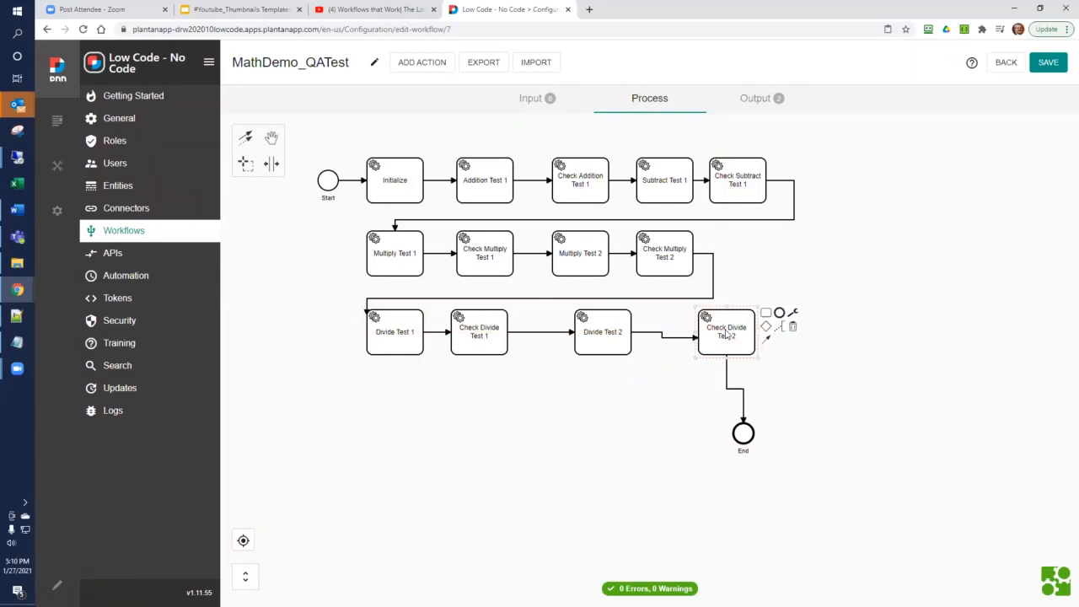
left_click(1049, 64)
Introduce a deliberate error in MathDemo by adding +1 after [Number2] in the Divide action's Result expression, and save
left_click(975, 209)
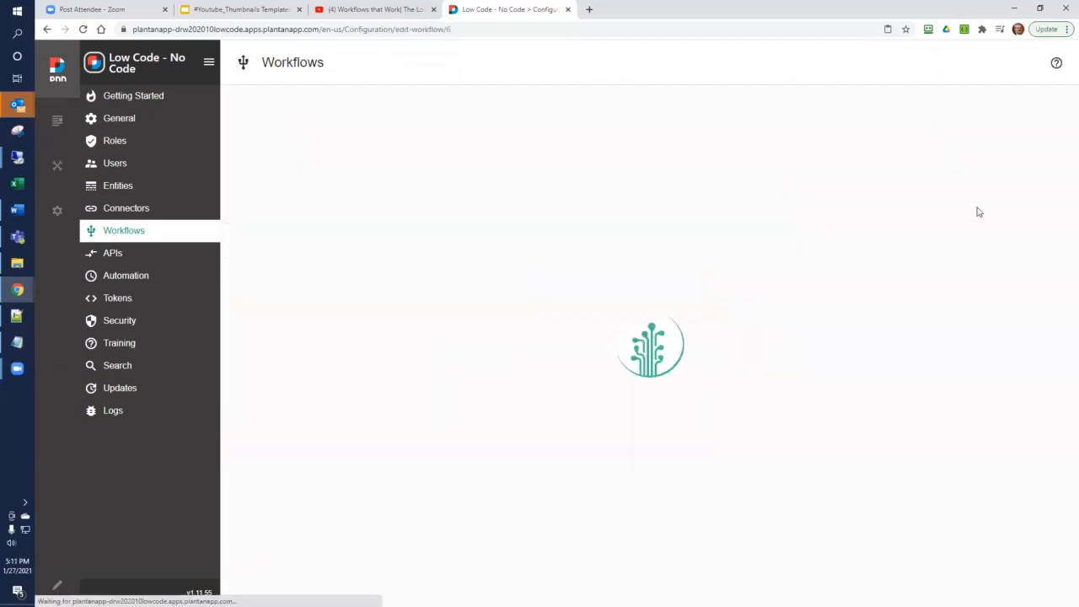
double_click(578, 471)
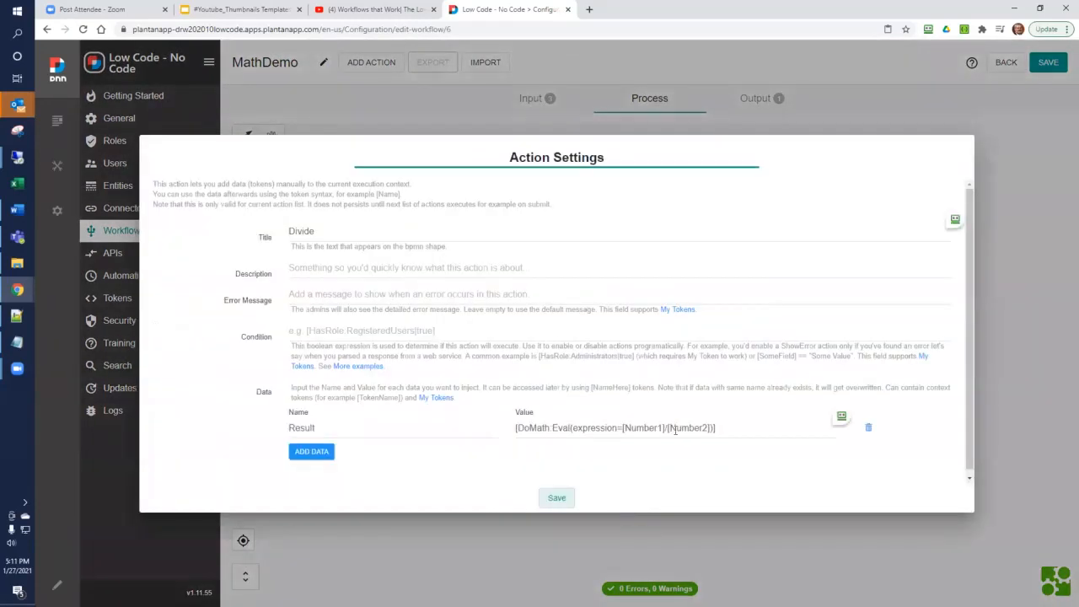
left_click(708, 428)
type("+1")
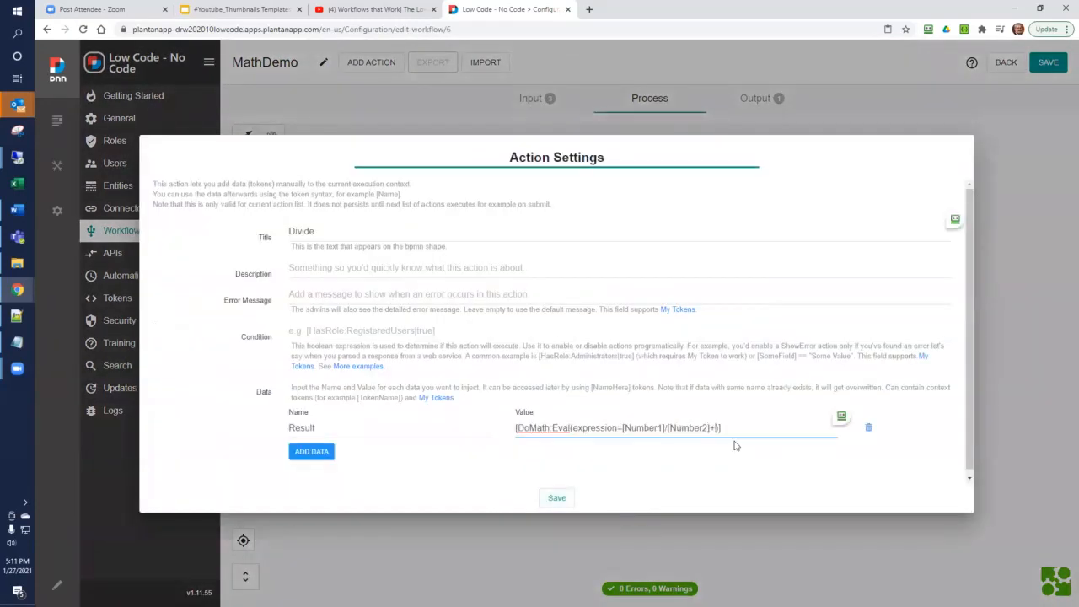
left_click(557, 498)
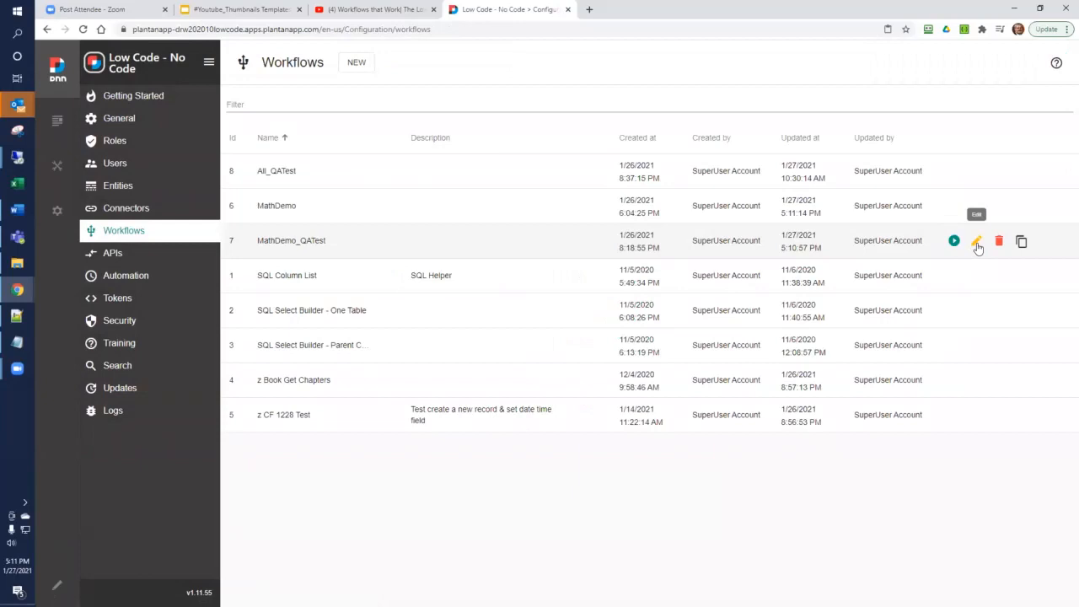
Run MathDemo_QATest against the altered Divide action and check the FailCount and FailDetail outputs
left_click(954, 241)
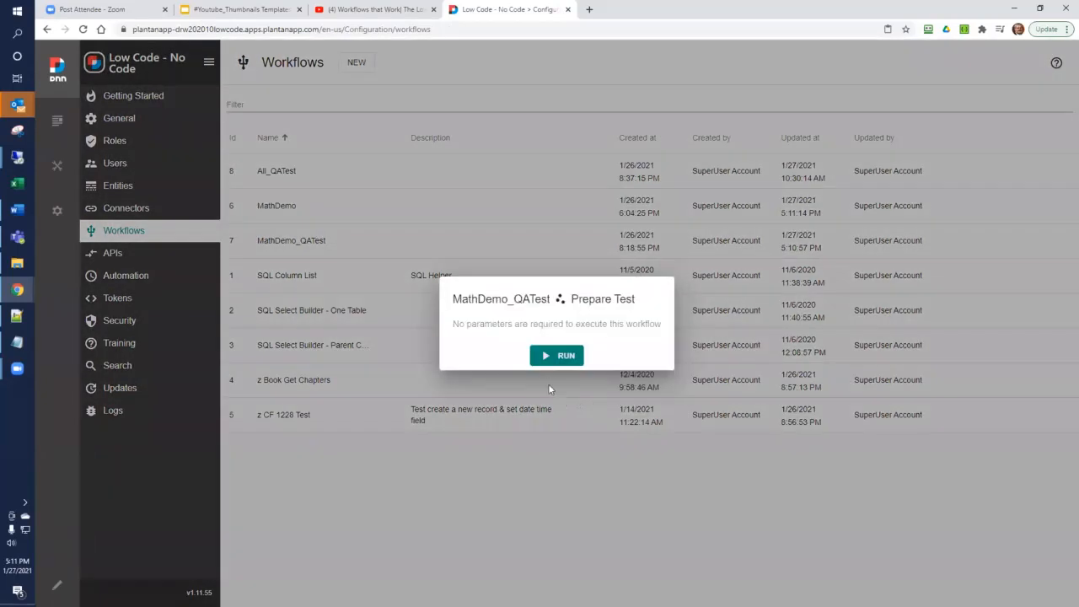
left_click(558, 358)
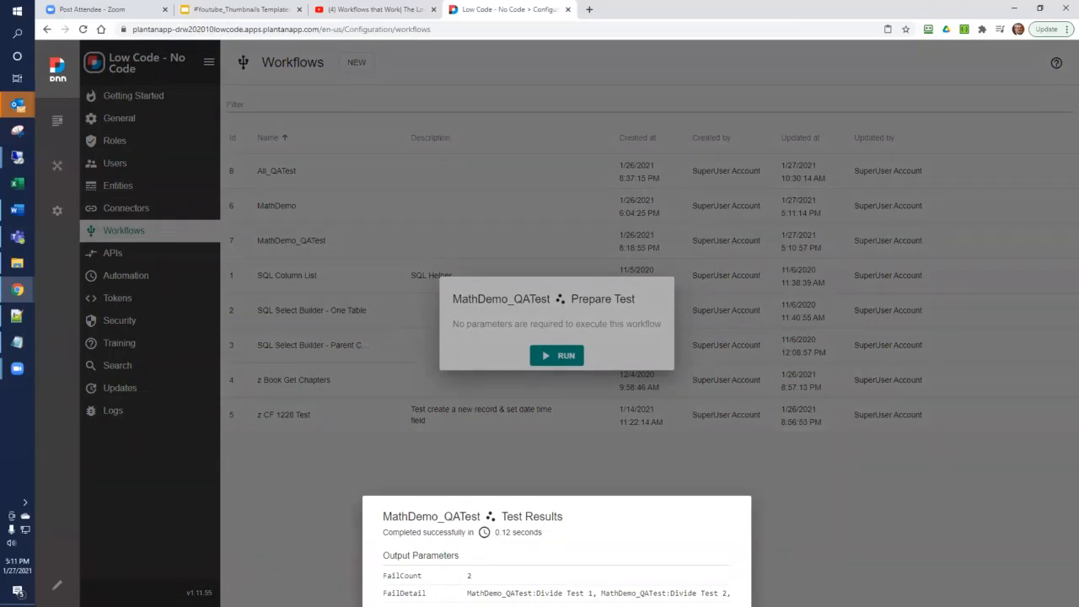
left_click(802, 445)
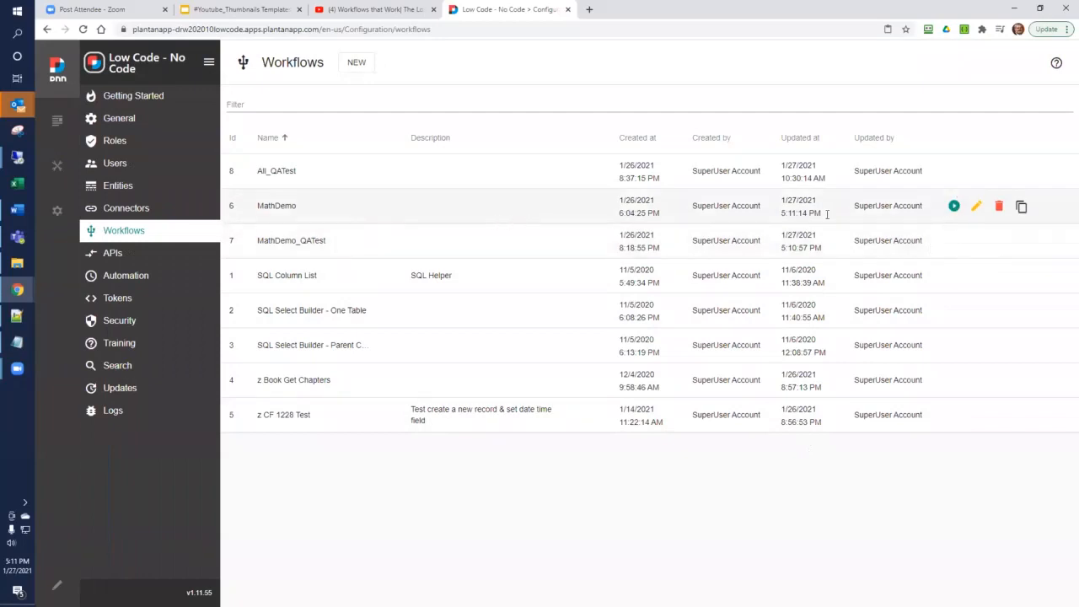
Reopen MathDemo to look over the Divide action's settings, and save the action and the workflow
left_click(976, 207)
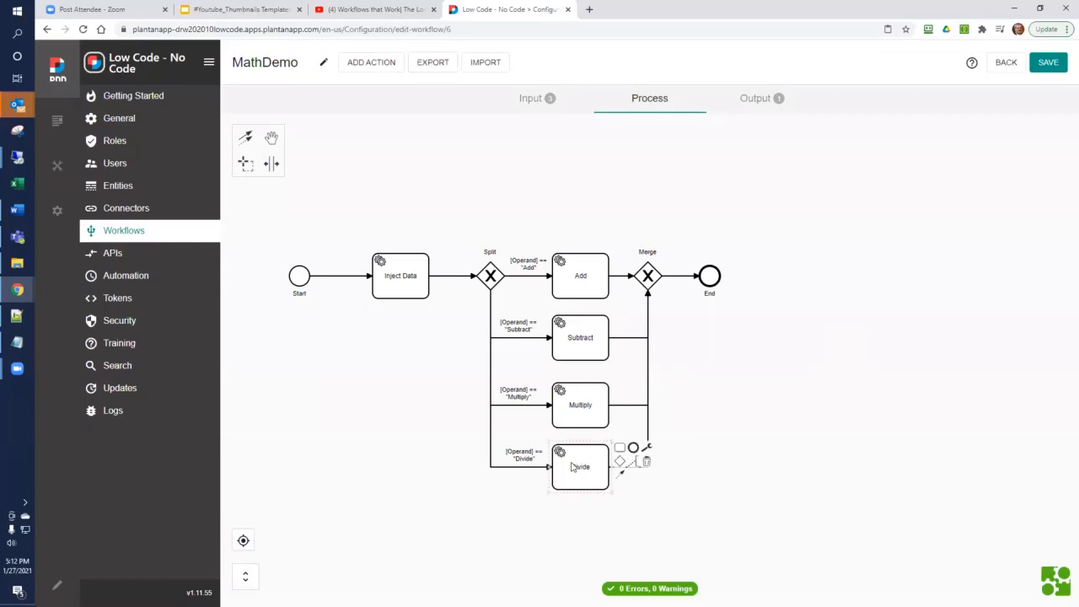
double_click(574, 463)
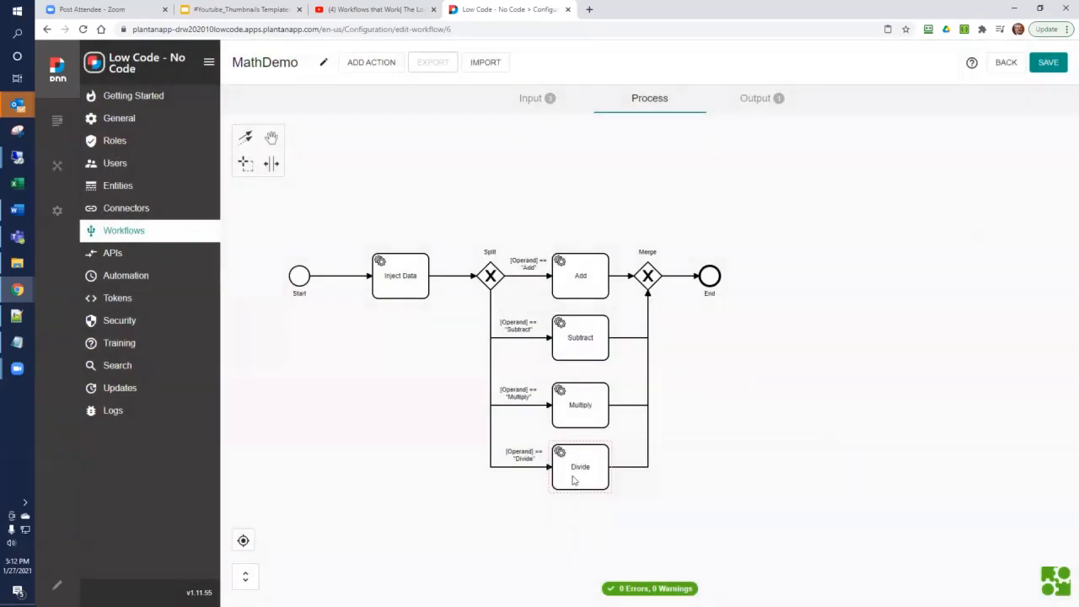
left_click(557, 498)
left_click(1047, 62)
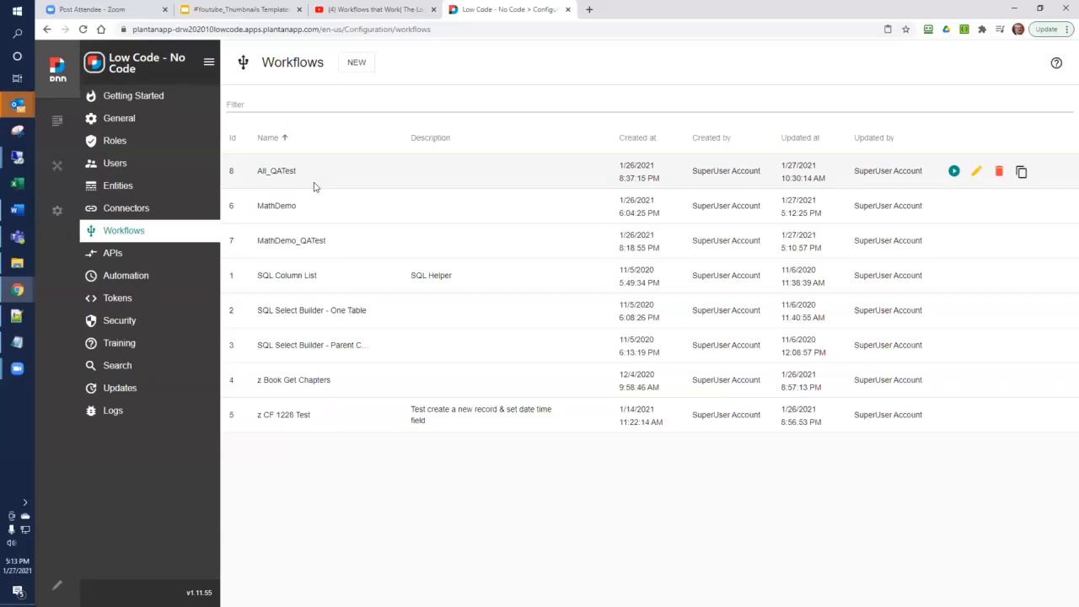
Run the All_QATest workflow and check its TotalFailCount and TotalFailDetail outputs
left_click(953, 171)
left_click(554, 358)
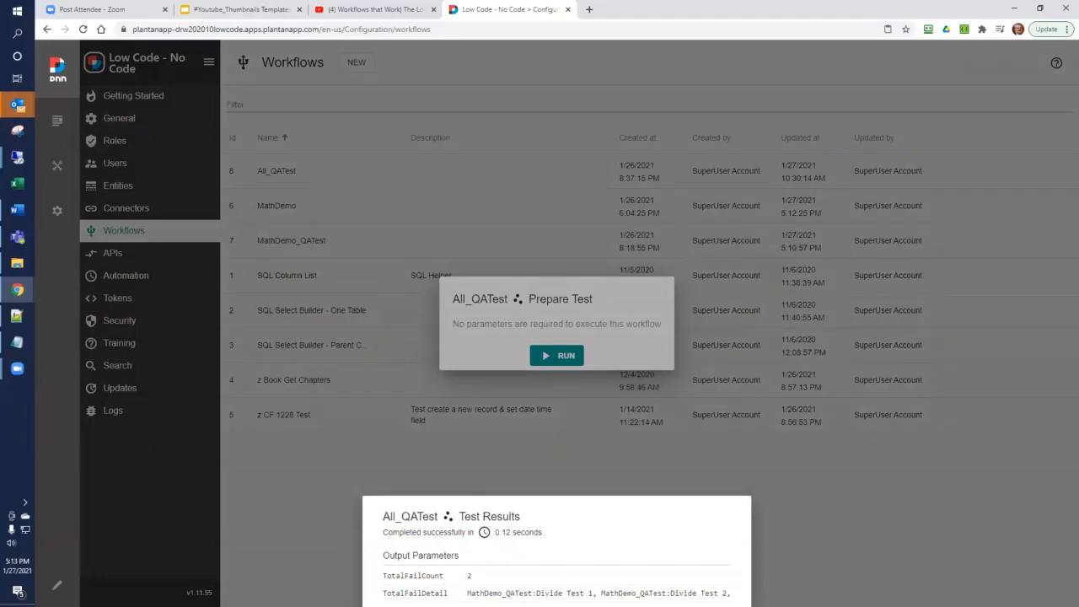
left_click(775, 445)
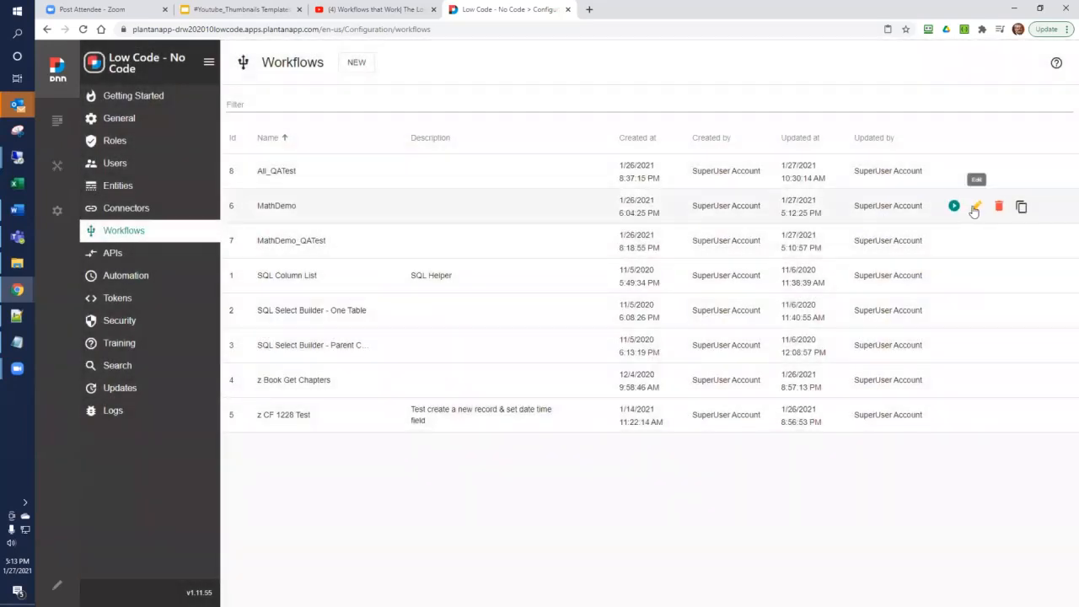
Remove the +1 from the Result expression of MathDemo's Divide action and save the workflow
left_click(975, 208)
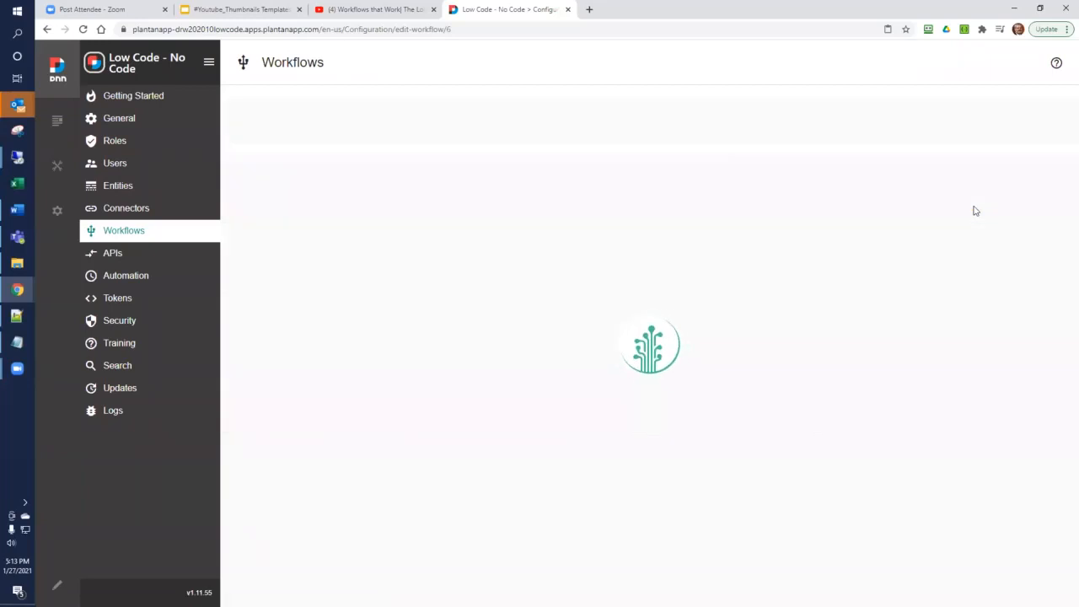
double_click(573, 470)
left_click(708, 428)
key("Delete")
key("Delete")
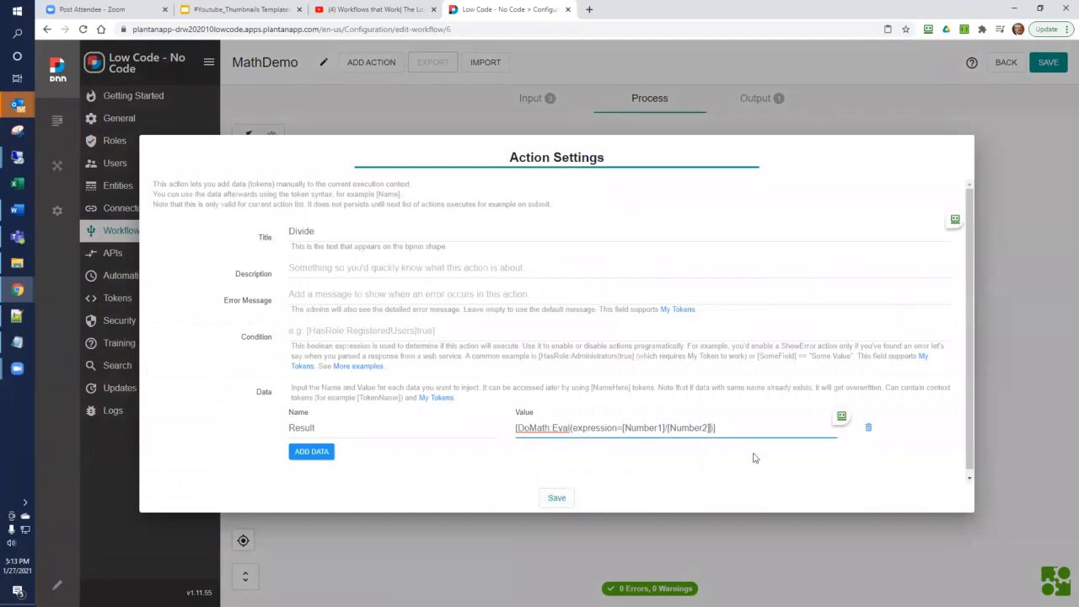
left_click(557, 499)
left_click(1043, 71)
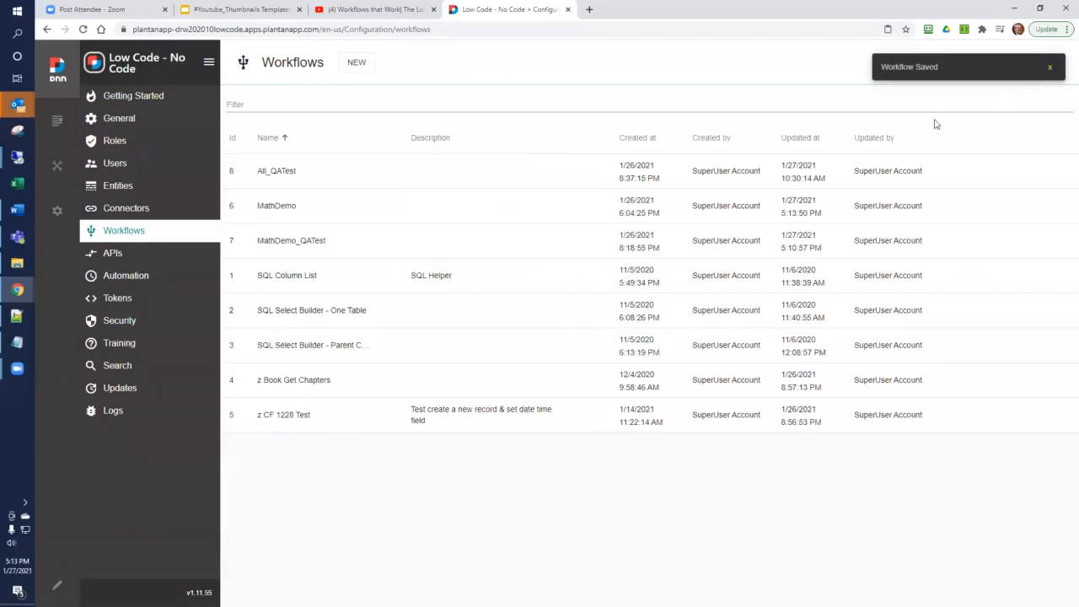
Run All_QATest again with the corrected Divide expression and close the test results
left_click(954, 172)
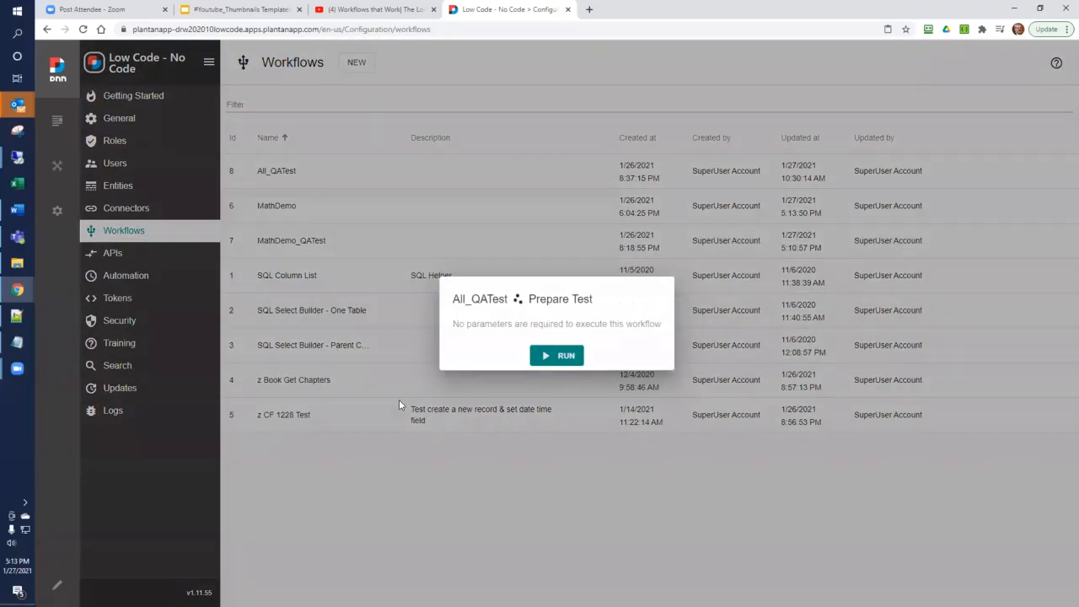
left_click(543, 357)
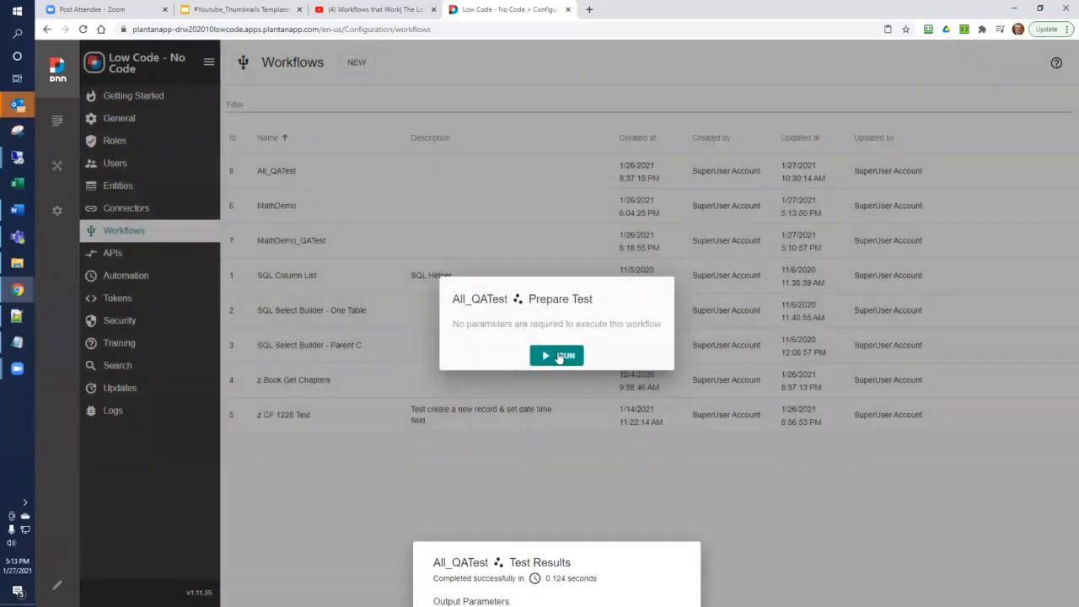
left_click(560, 357)
left_click(975, 177)
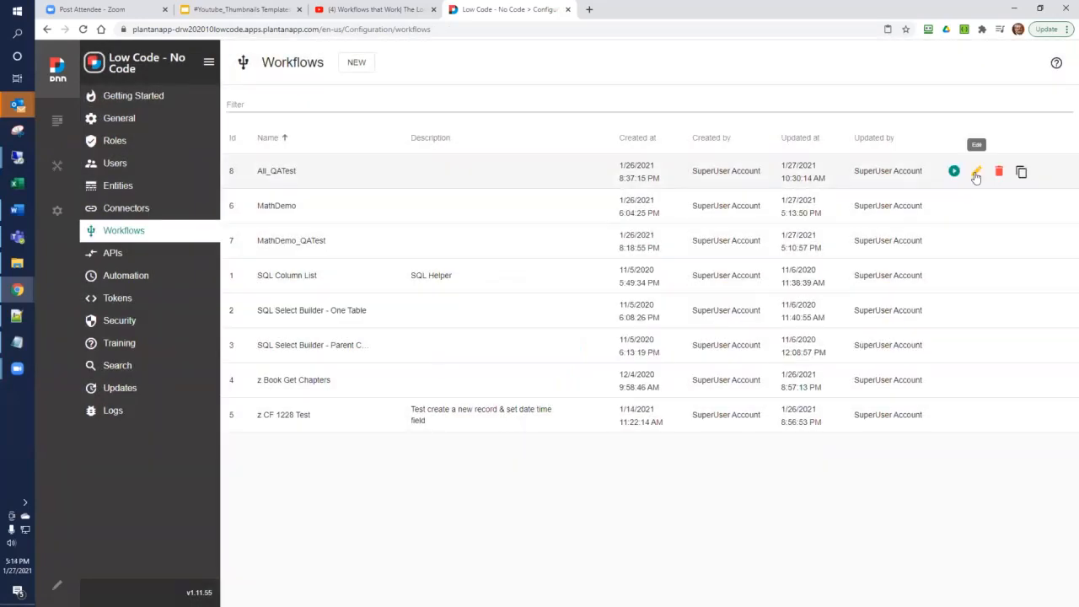
Open the All_QATest workflow and review its output parameters and its process diagram
left_click(975, 173)
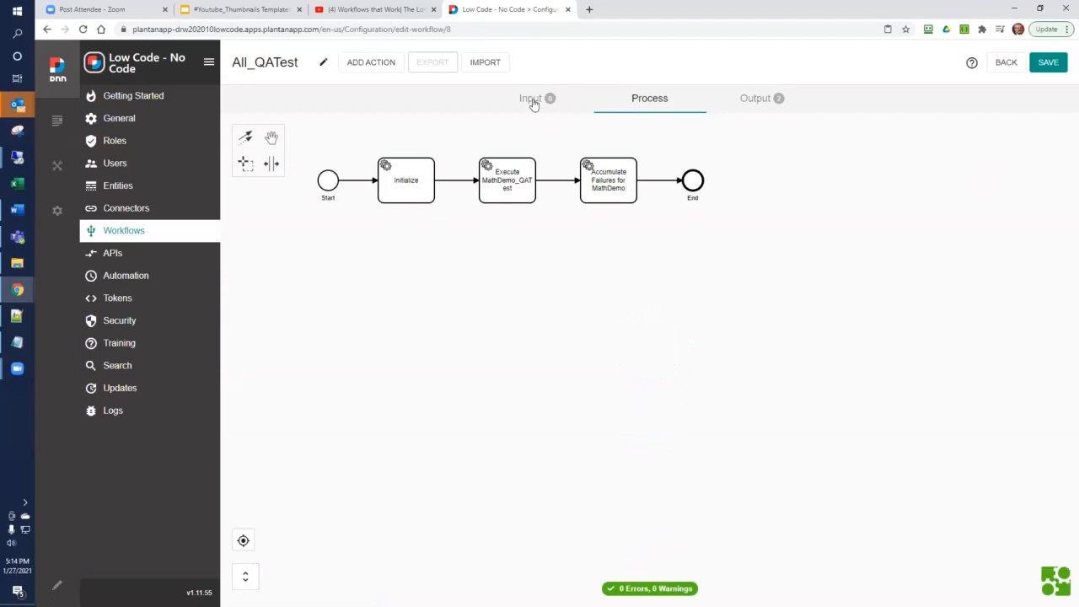
left_click(747, 107)
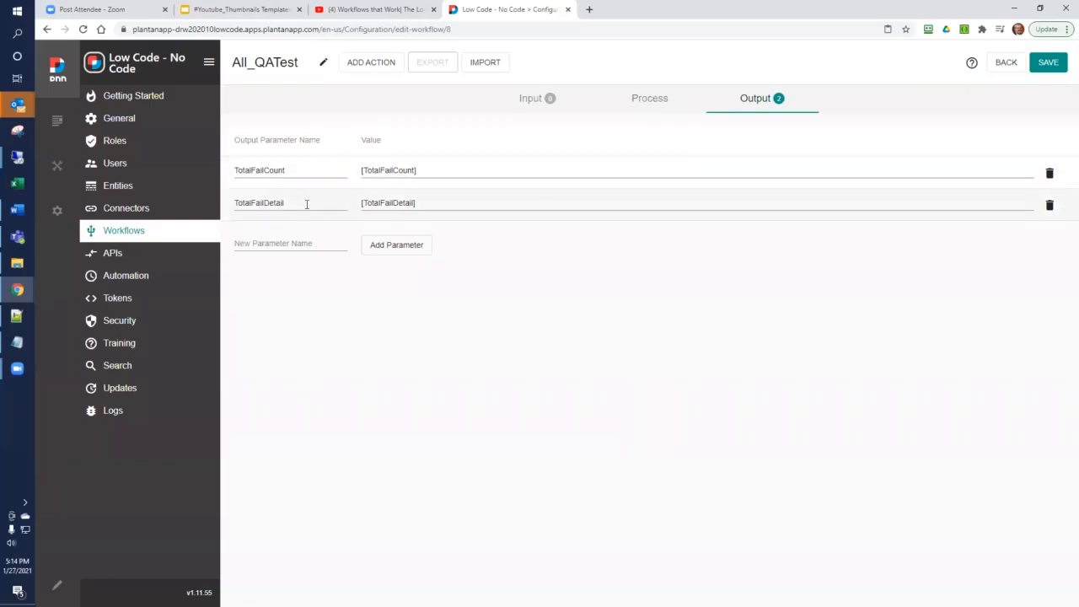
left_click(649, 100)
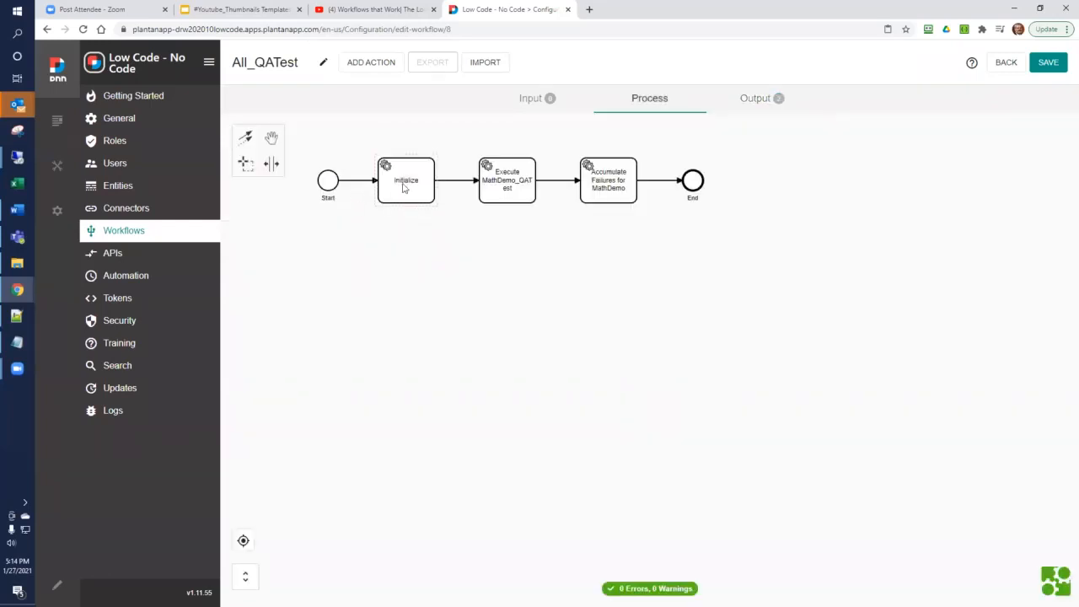
Review the settings of the Initialize, Execute MathDemo_QATest and Accumulate Failures for MathDemo actions in the process diagram
double_click(404, 187)
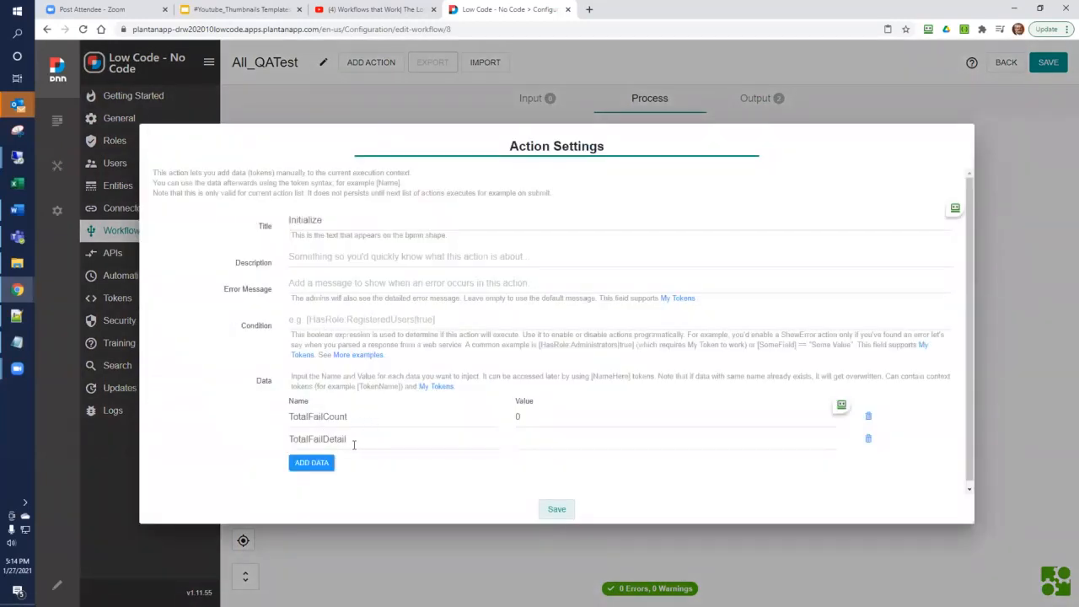
left_click(556, 509)
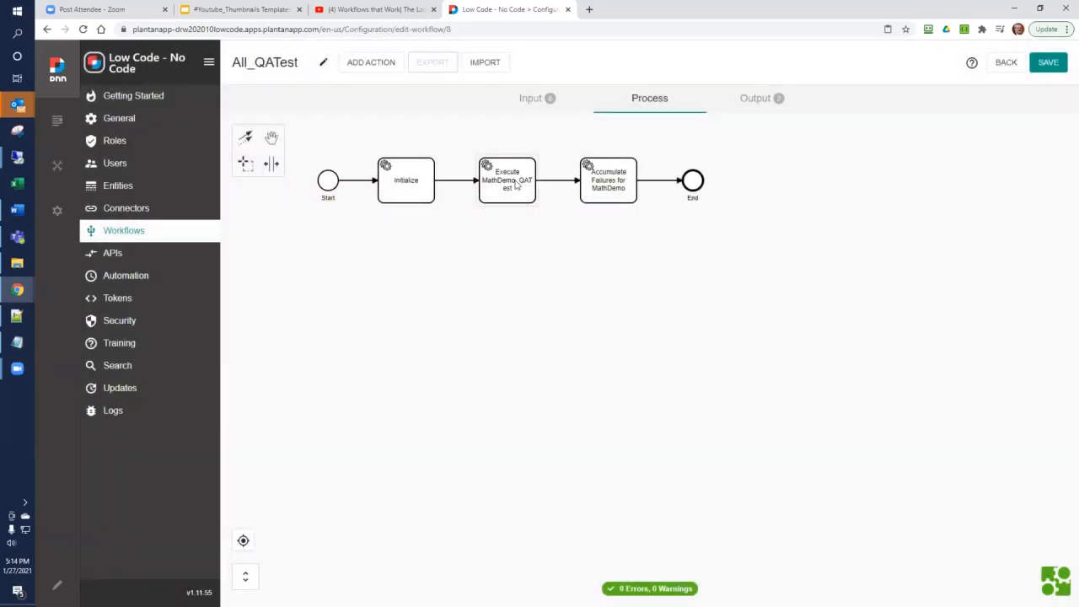
double_click(517, 185)
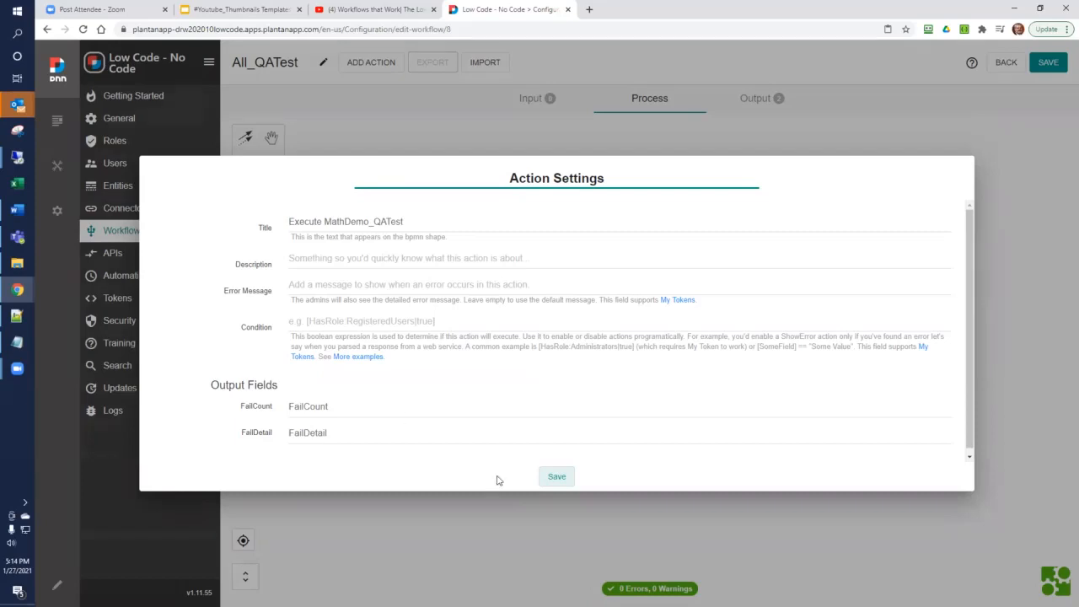
left_click(562, 482)
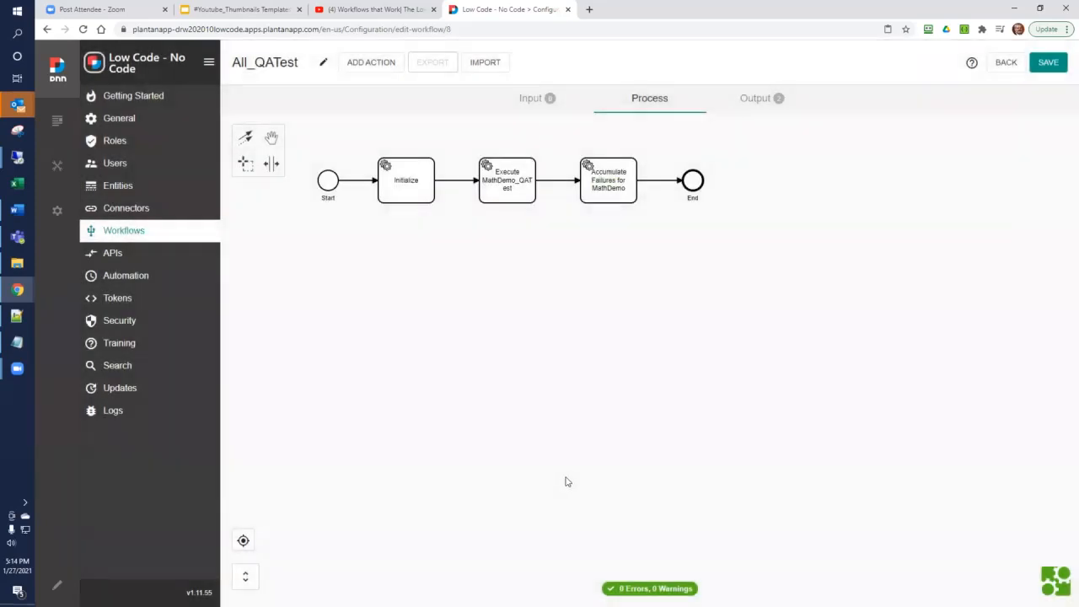
double_click(604, 198)
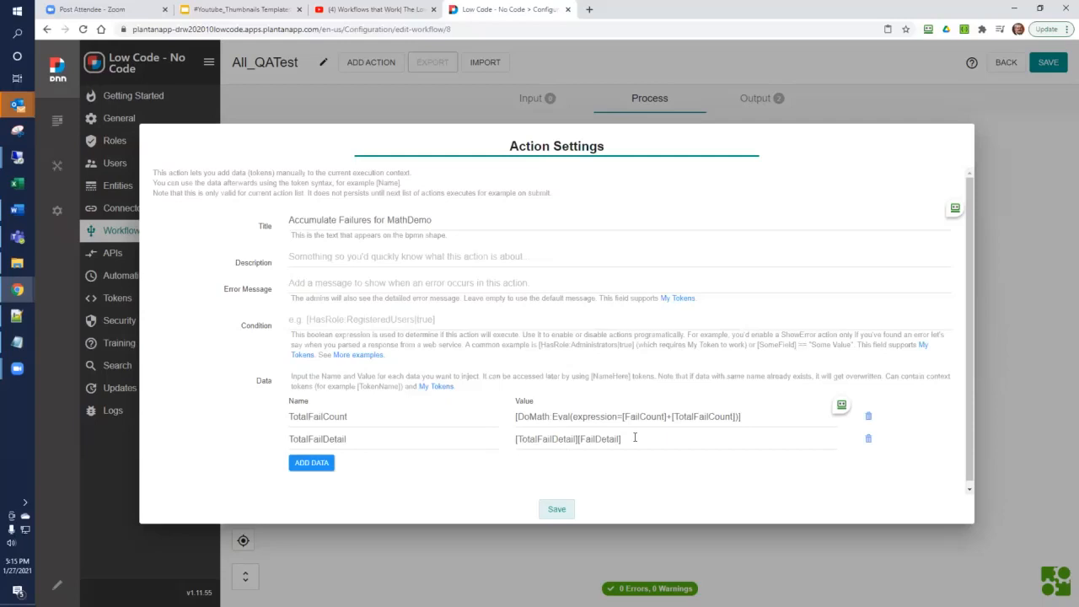
left_click(555, 510)
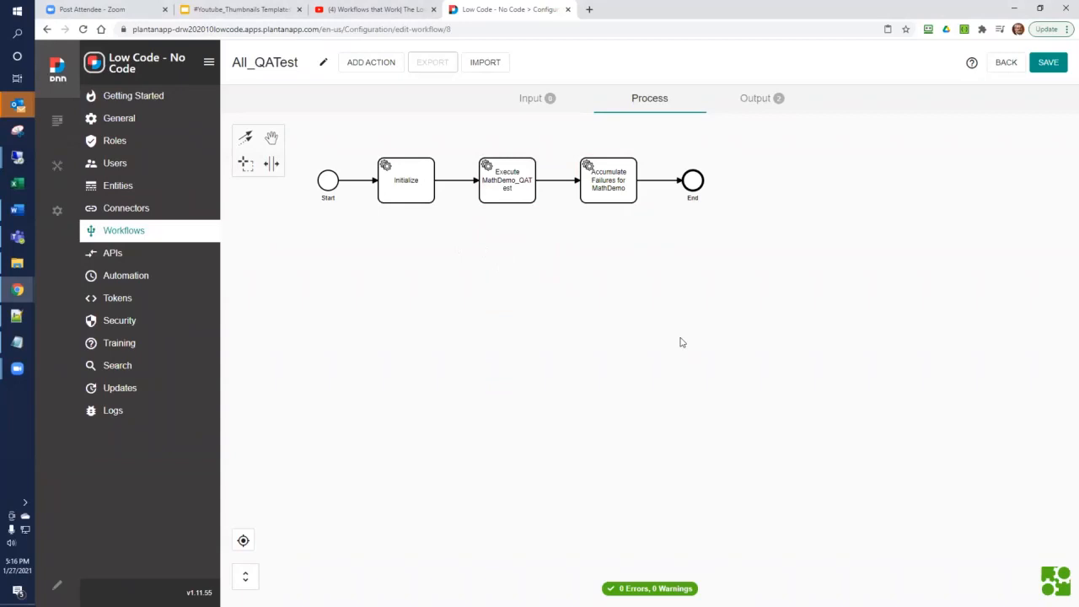
Save the All_QATest workflow, run it once more, and close the test results and the test preparation dialog
left_click(1048, 63)
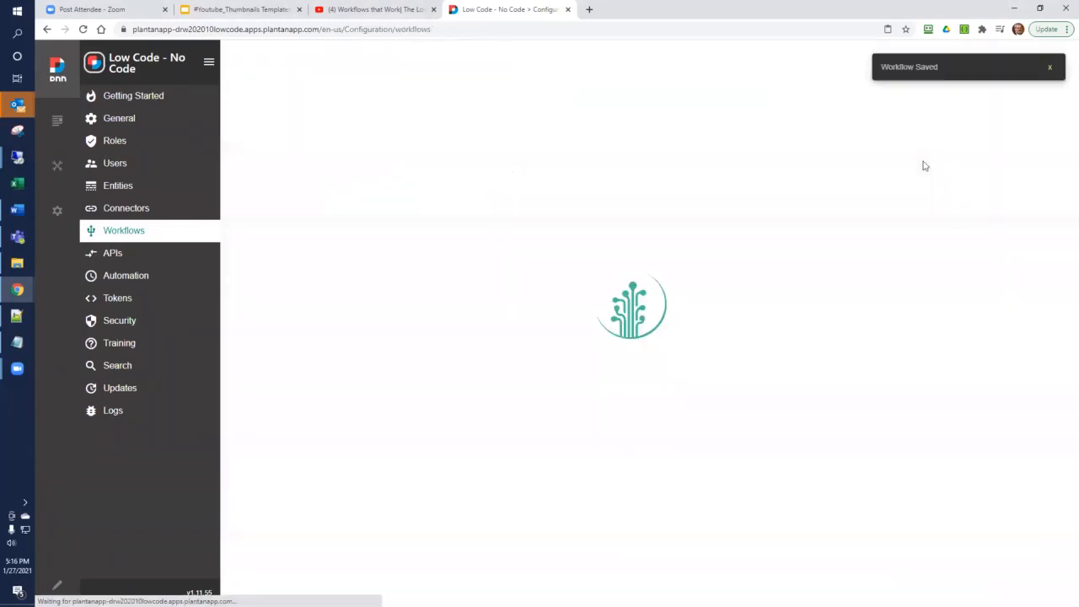
left_click(954, 171)
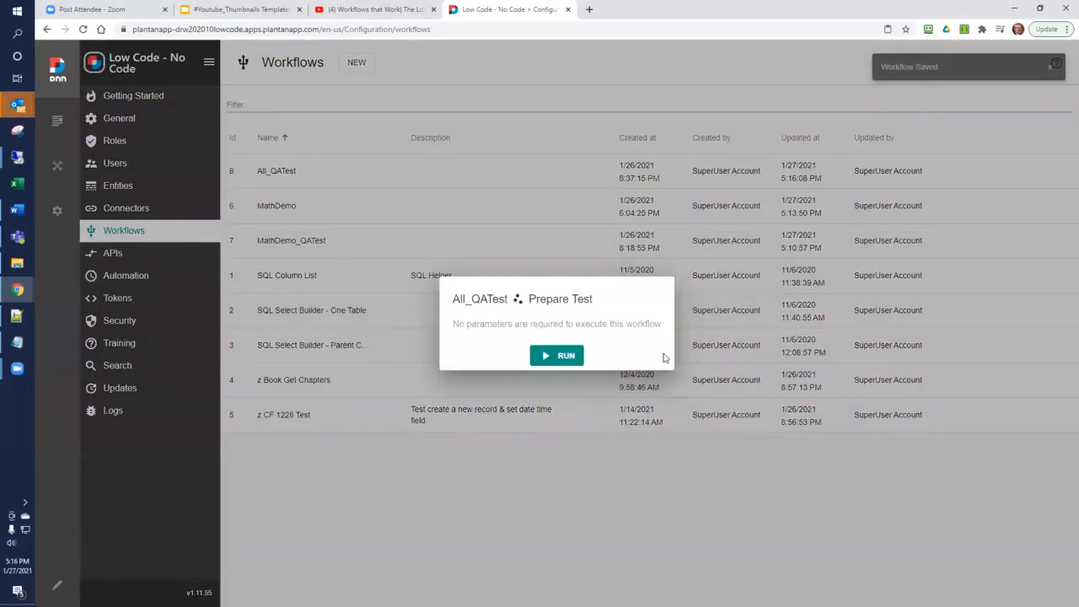
left_click(557, 358)
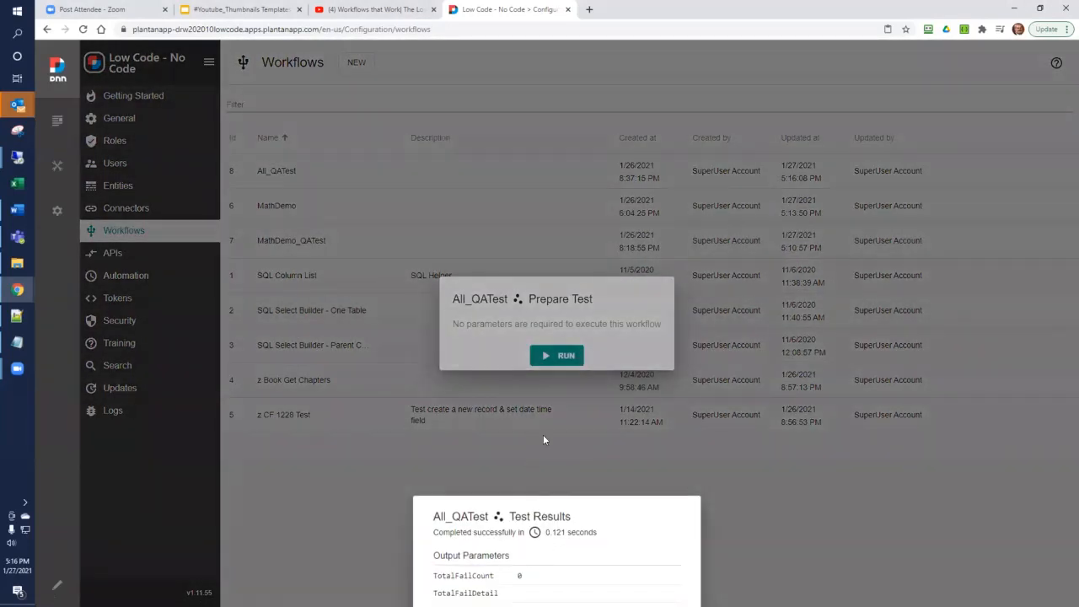
left_click(758, 478)
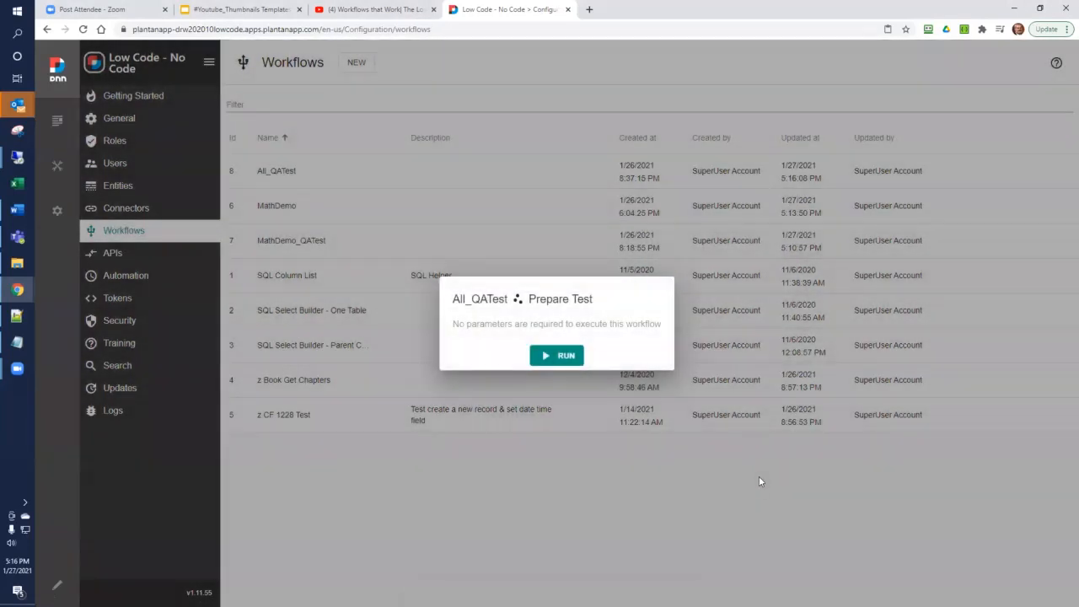
left_click(758, 477)
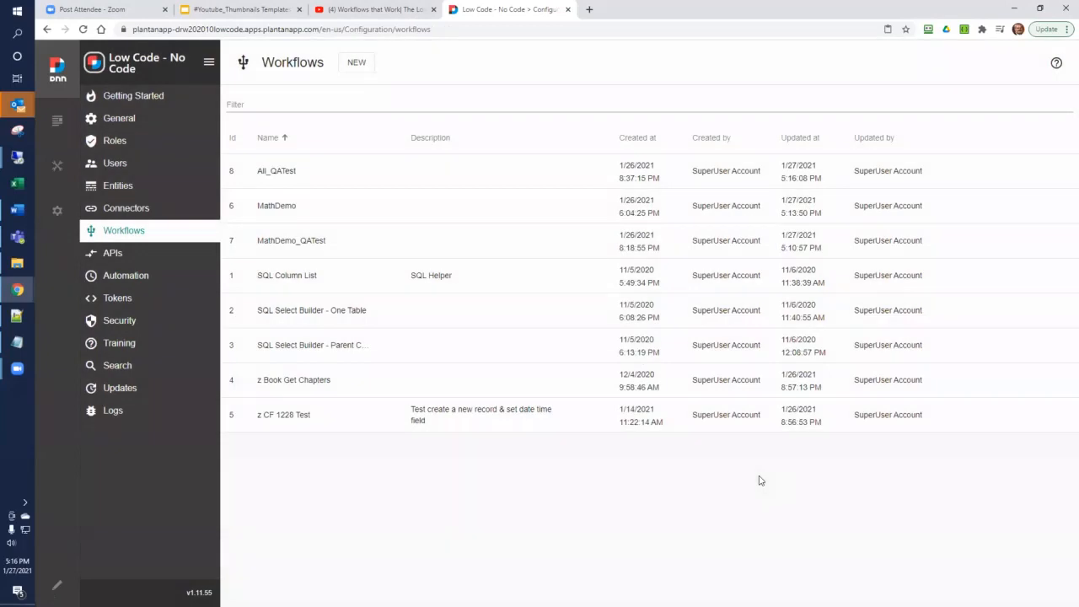